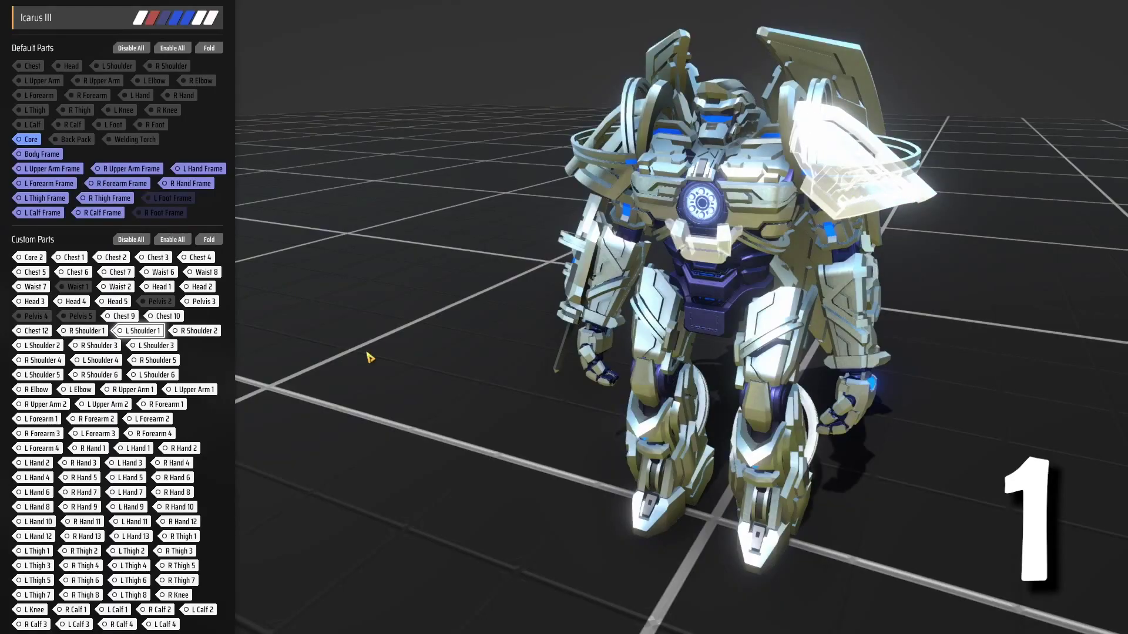
# Step: Copy the L Shoulder 1 armor design from Icarus III and load the Naked mecha blueprint
pyautogui.scroll(-10, 155, 399)
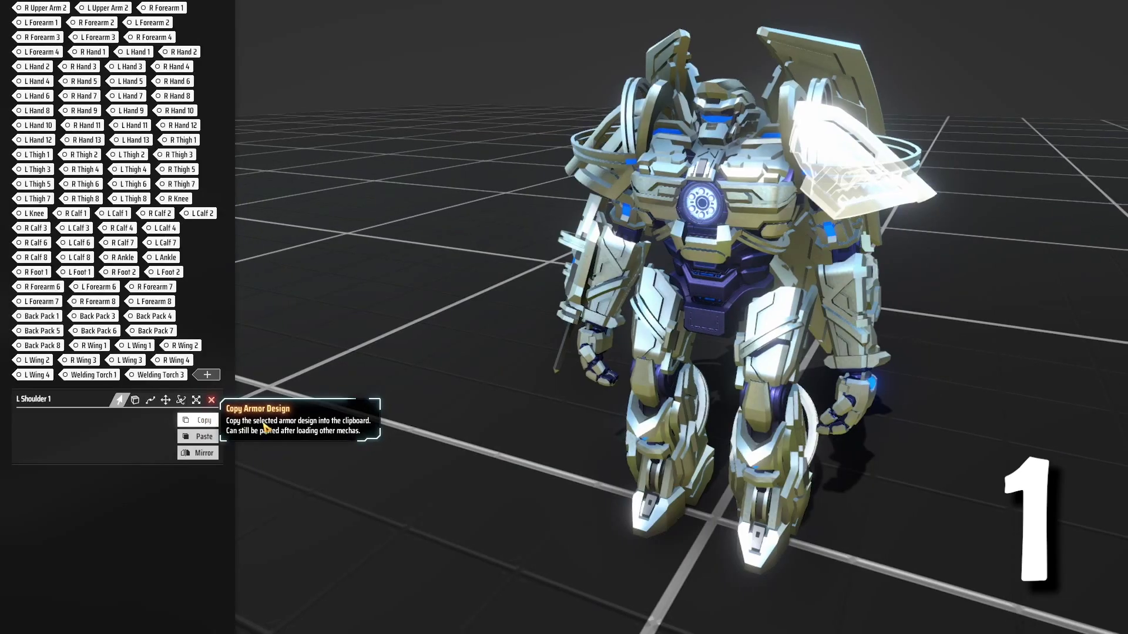
pyautogui.click(283, 430)
pyautogui.scroll(-10, 167, 520)
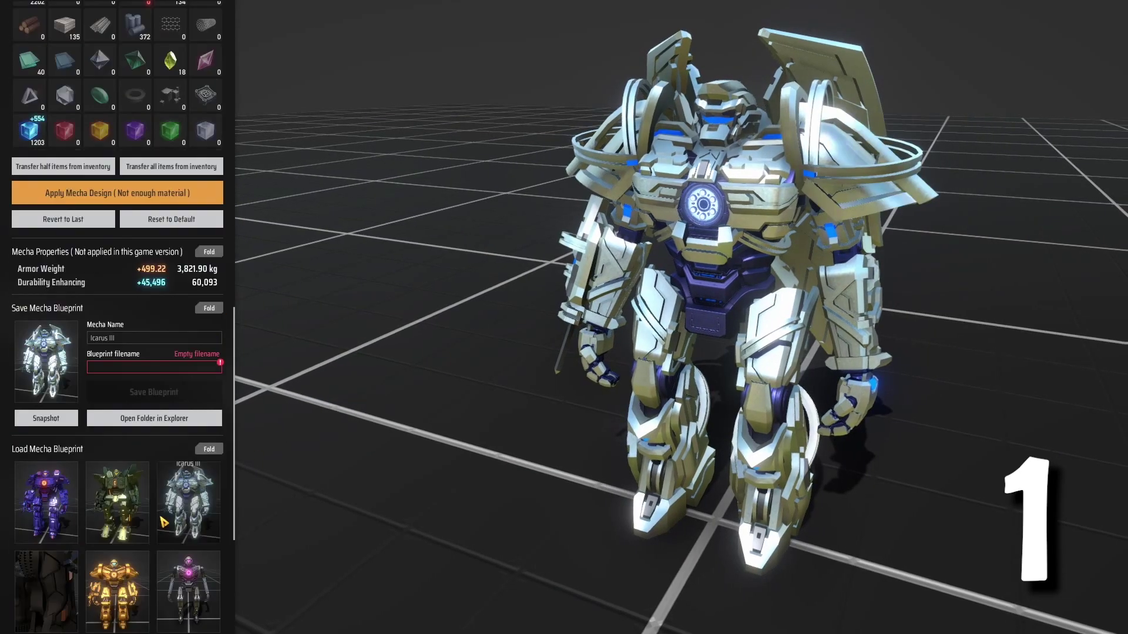
pyautogui.moveTo(196, 507)
pyautogui.click(189, 538)
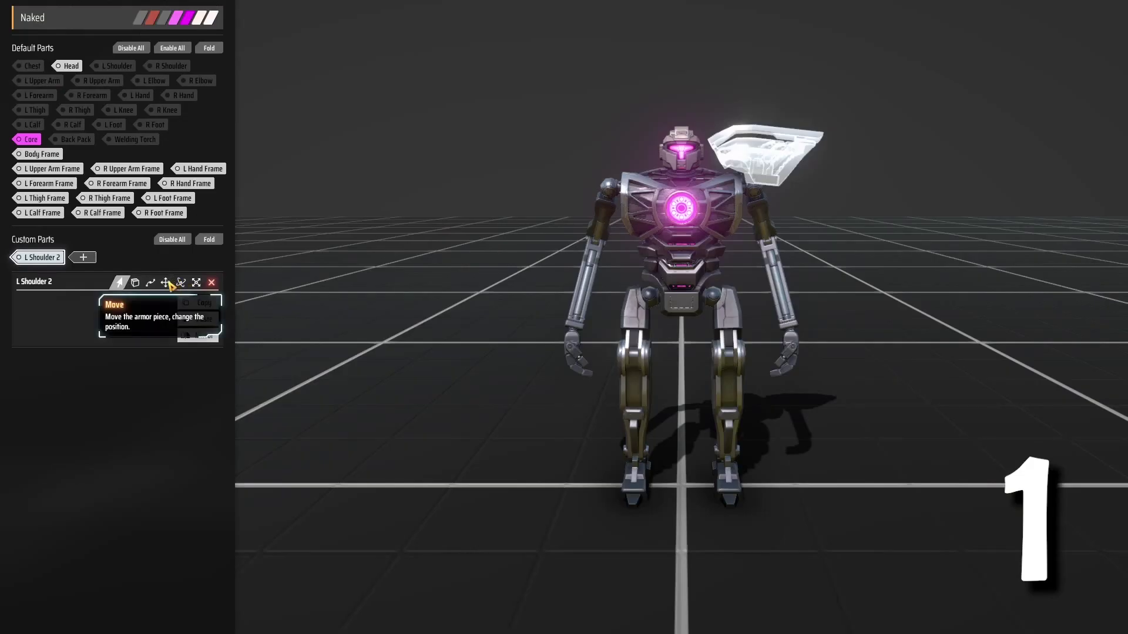
# Step: Move the L Shoulder 2 armor piece downward onto the mecha's left shoulder
pyautogui.click(353, 278)
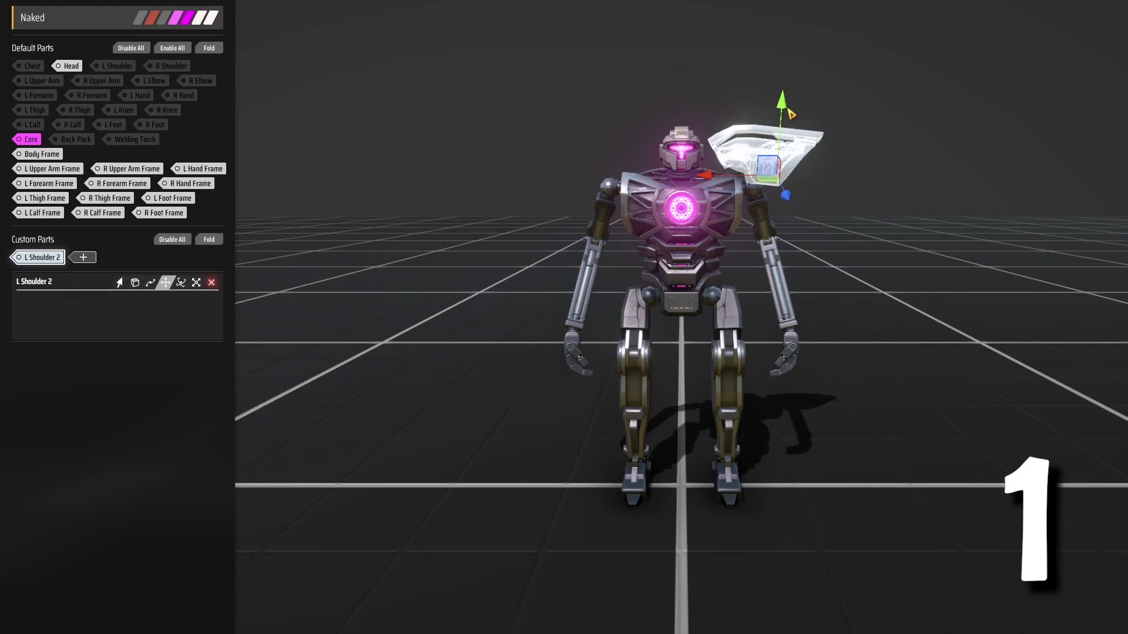
pyautogui.moveTo(785, 110); pyautogui.dragTo(786, 128)
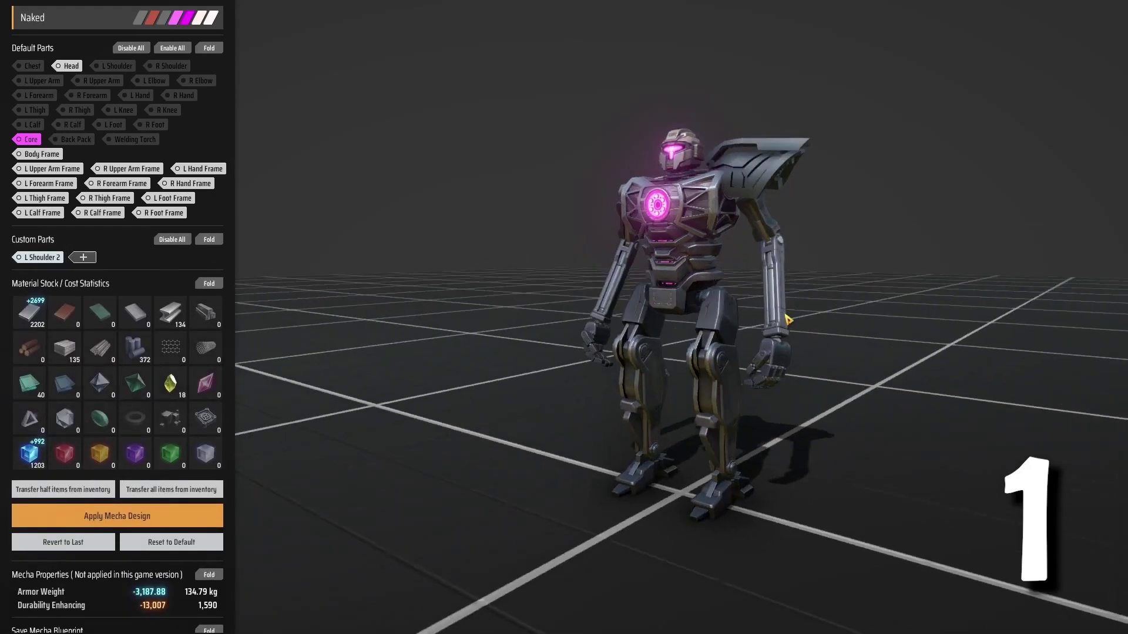
# Step: Take a new snapshot of the mecha and save the blueprint under the filename naked, over the existing file
pyautogui.scroll(-8, 118, 352)
pyautogui.click(129, 206)
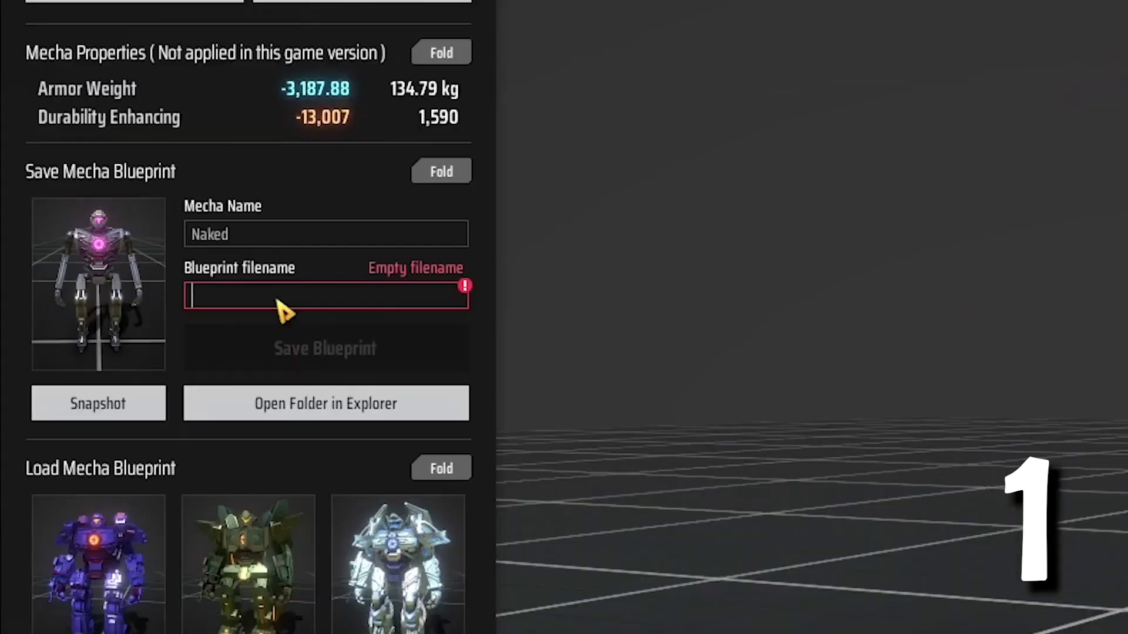
pyautogui.write('naked')
pyautogui.click(166, 497)
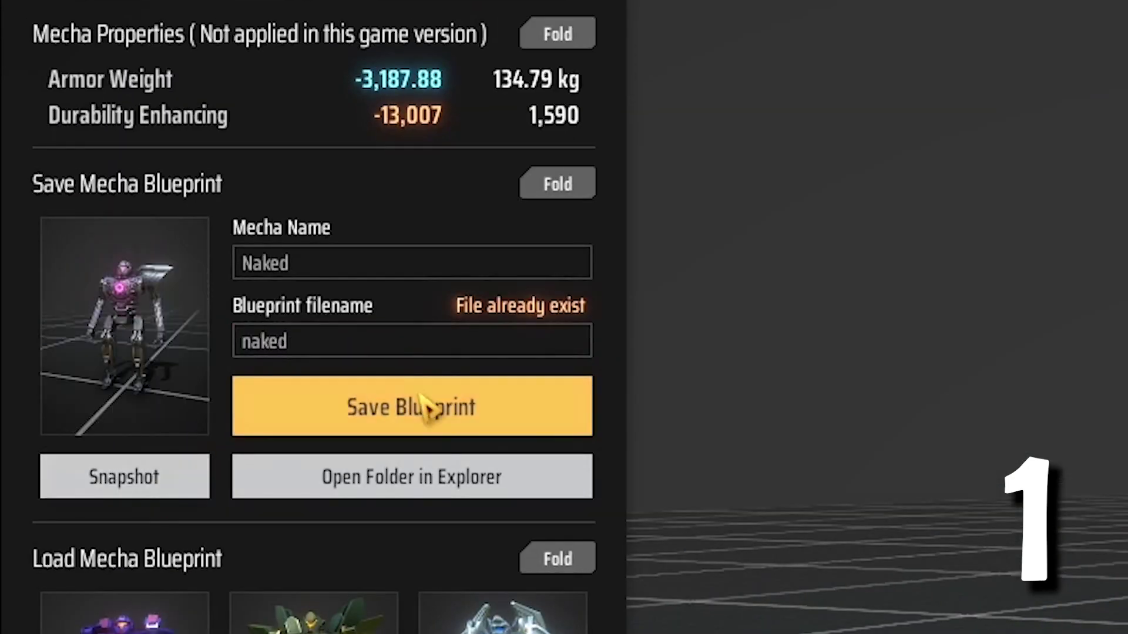
pyautogui.click(433, 408)
pyautogui.click(629, 356)
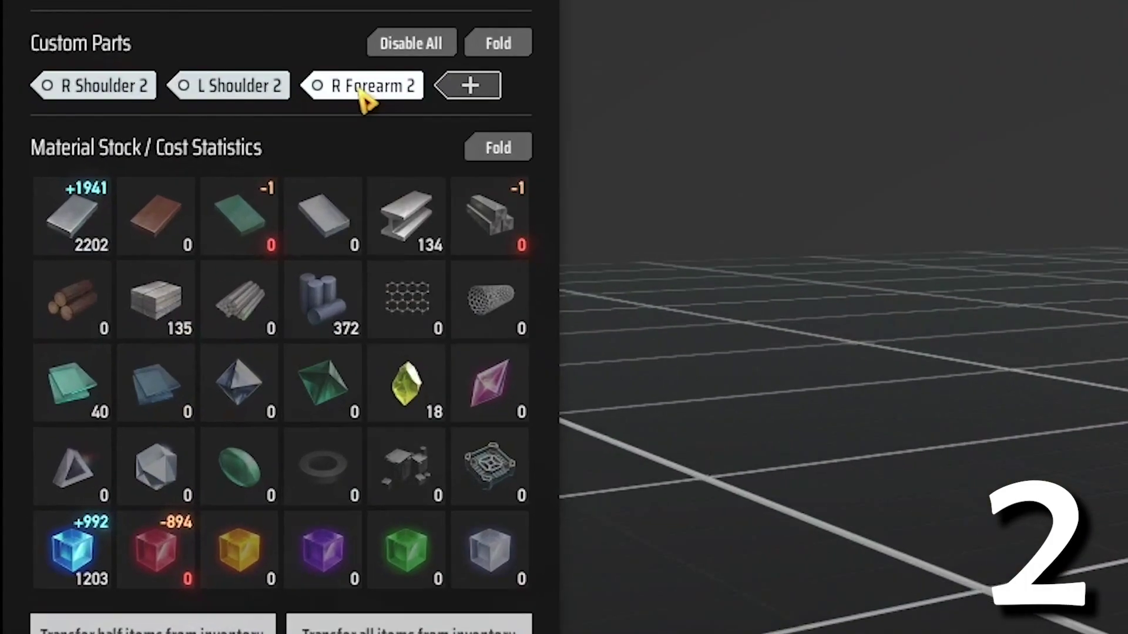
# Step: Mirror the R Forearm 2 armor piece onto the left forearm
pyautogui.click(364, 97)
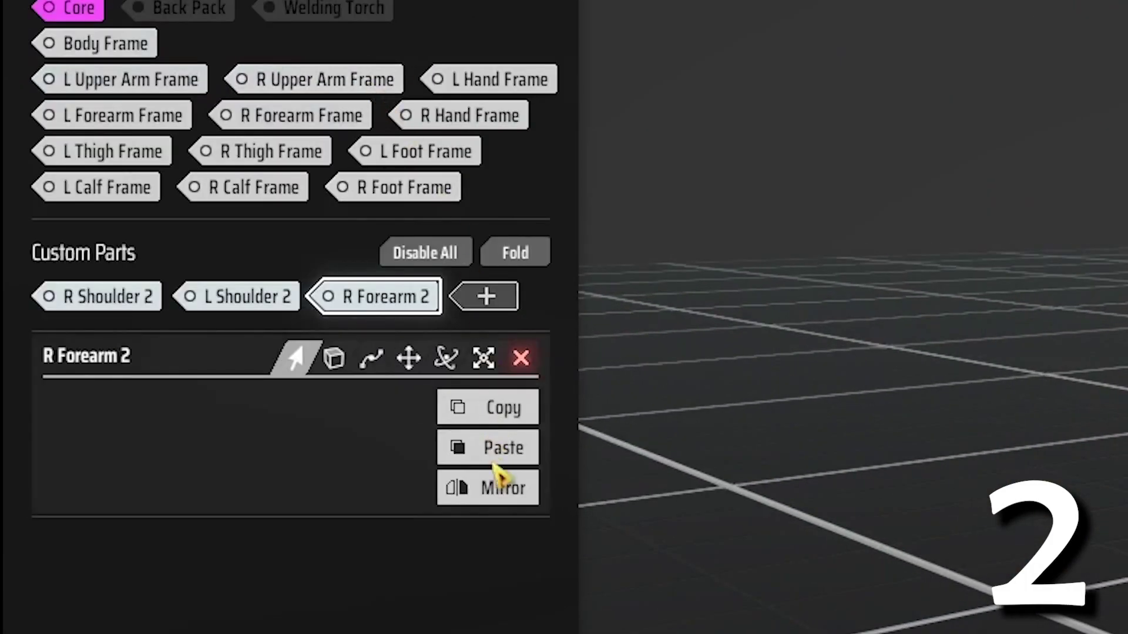
pyautogui.click(503, 491)
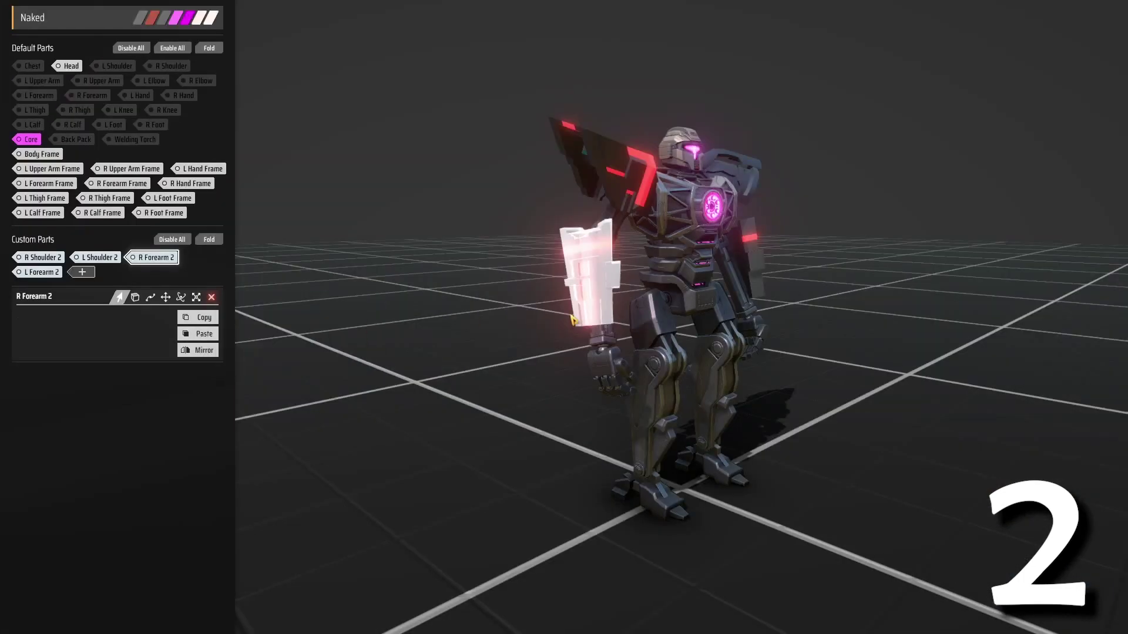
pyautogui.moveTo(430, 332); pyautogui.dragTo(625, 353)
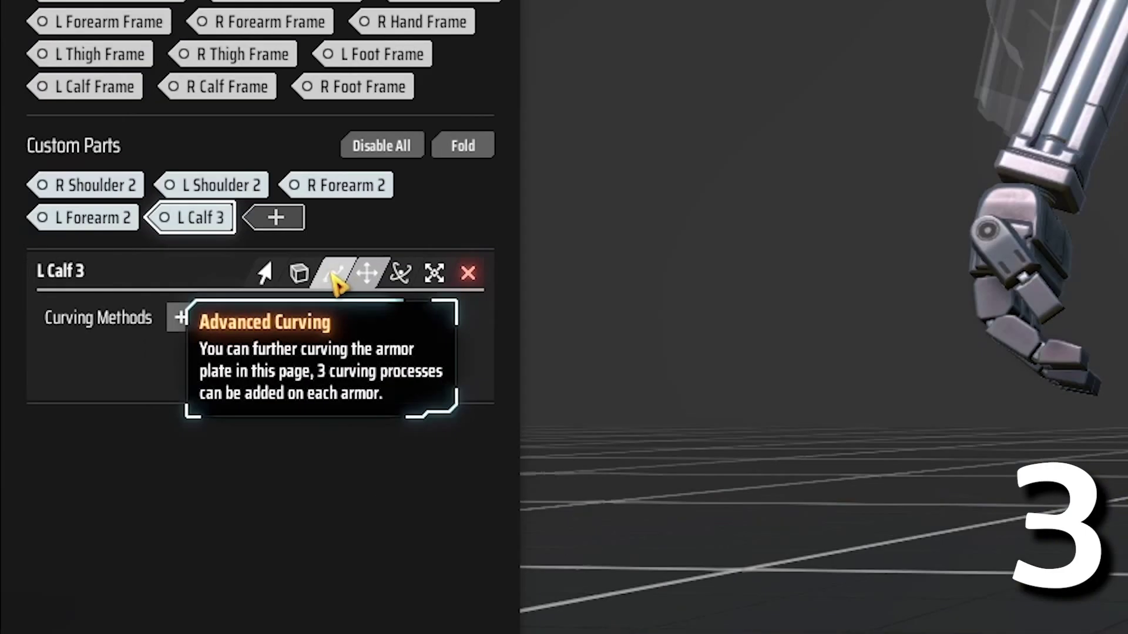
# Step: Add the X Bending curving method to the L Calf 3 armor piece and select its curve's end point at X 9
pyautogui.click(183, 318)
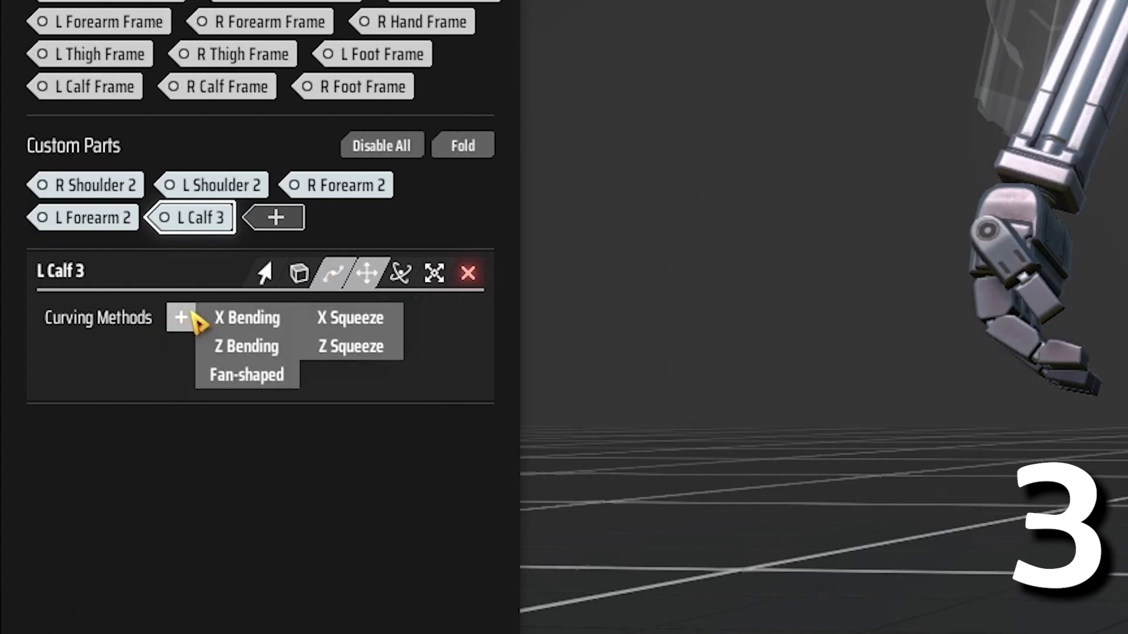
pyautogui.click(247, 318)
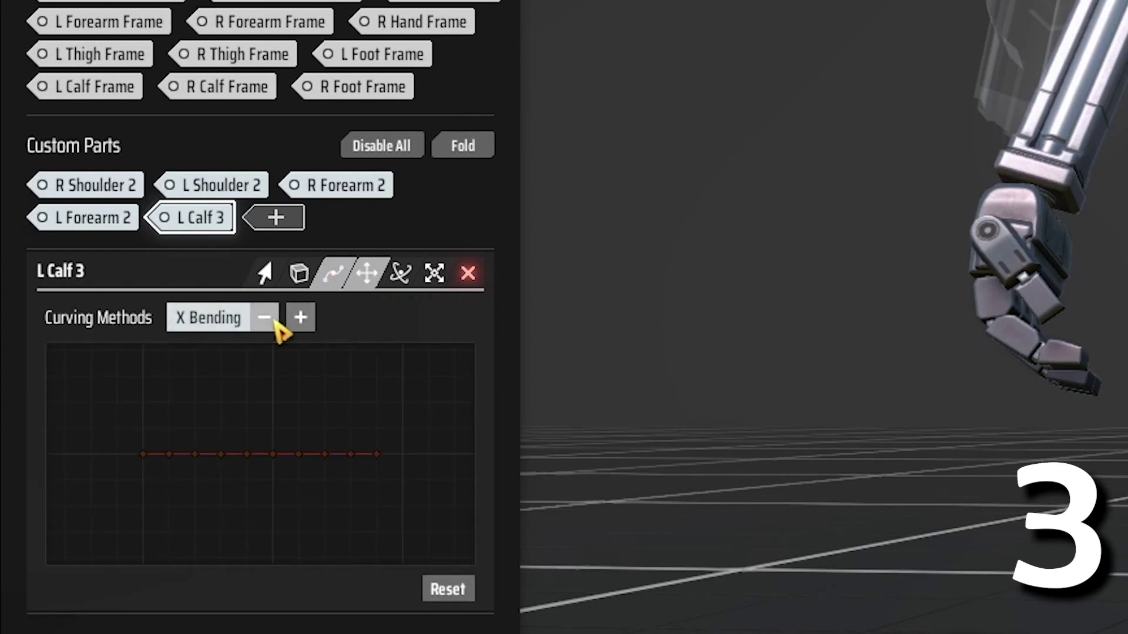
pyautogui.click(307, 456)
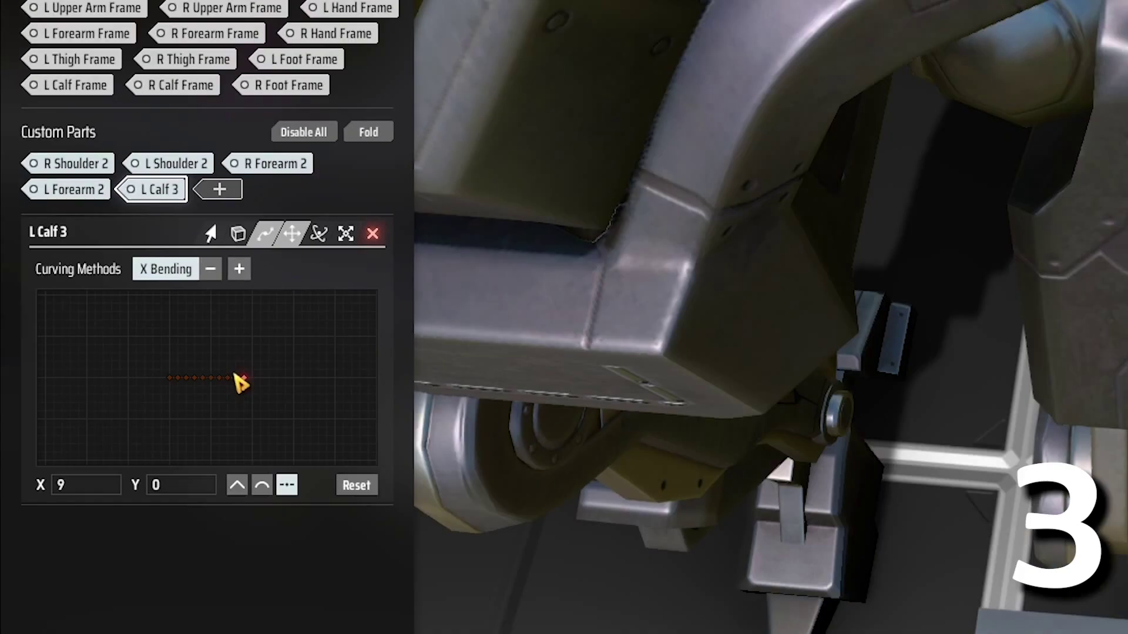
# Step: Raise the points of L Calf 3's X Bending curve into a rounded arch
pyautogui.moveTo(296, 454); pyautogui.dragTo(295, 443)
pyautogui.moveTo(285, 454); pyautogui.dragTo(284, 439)
pyautogui.moveTo(275, 454); pyautogui.dragTo(258, 434)
pyautogui.moveTo(255, 454); pyautogui.dragTo(246, 434)
pyautogui.moveTo(244, 454); pyautogui.dragTo(236, 436)
pyautogui.moveTo(233, 455); pyautogui.dragTo(226, 438)
pyautogui.moveTo(223, 455); pyautogui.dragTo(220, 444)
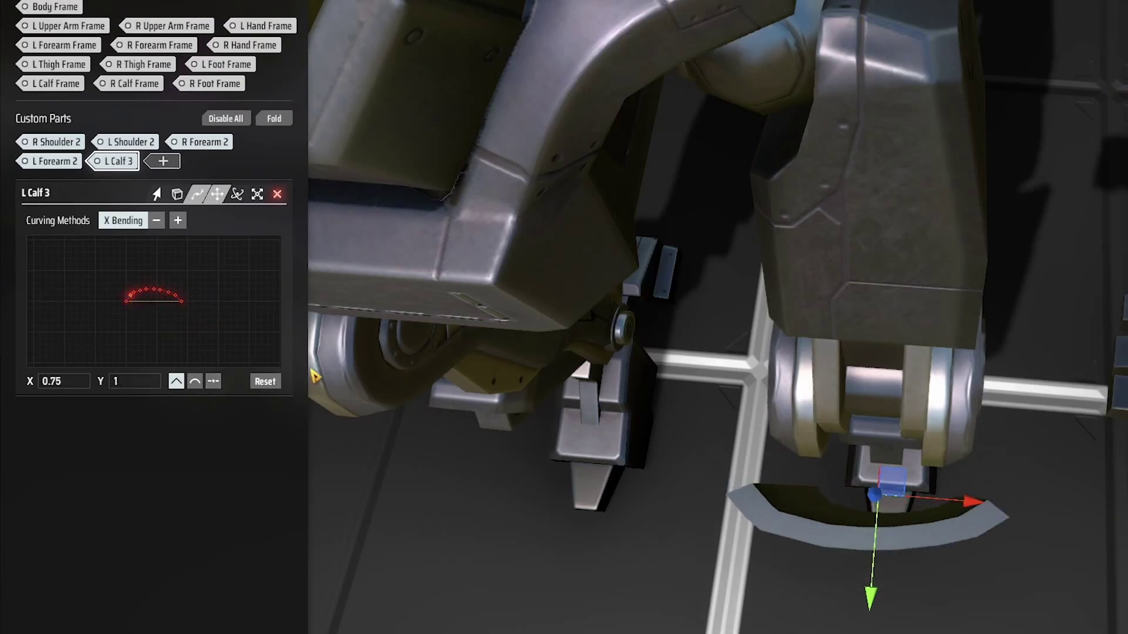
# Step: Reshape L Calf 3's X Bending curve from an arch into an S-shaped wave
pyautogui.moveTo(182, 301)
pyautogui.mouseDown()
pyautogui.moveTo(202, 285)
pyautogui.moveTo(185, 304)
pyautogui.mouseUp()
pyautogui.moveTo(168, 292); pyautogui.dragTo(173, 303)
pyautogui.moveTo(160, 289); pyautogui.dragTo(162, 298)
pyautogui.moveTo(154, 289); pyautogui.dragTo(120, 307)
pyautogui.moveTo(131, 296); pyautogui.dragTo(125, 298)
pyautogui.moveTo(134, 292); pyautogui.dragTo(132, 291)
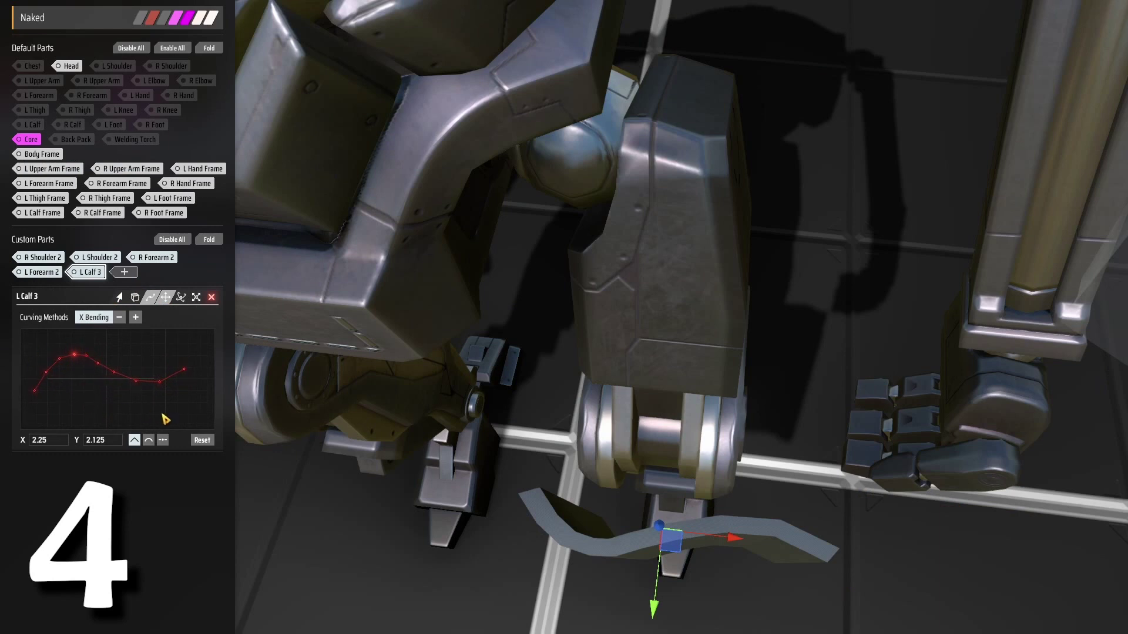
# Step: Add Z Bending to L Calf 3 and shape its curve into a wavy profile along the plate's height
pyautogui.click(139, 321)
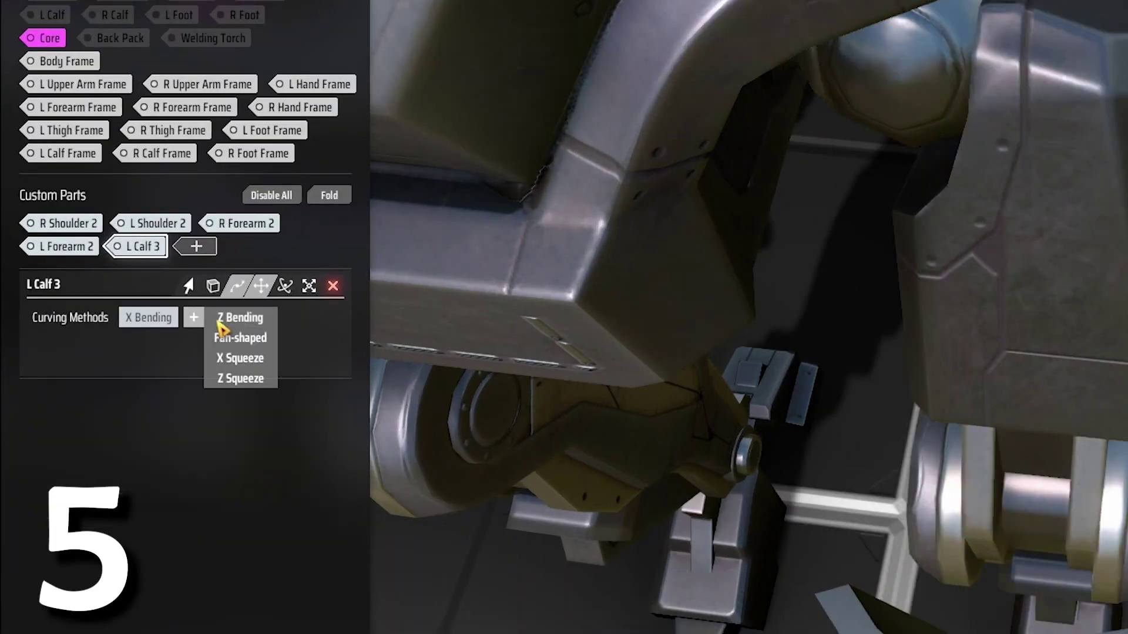
pyautogui.click(218, 321)
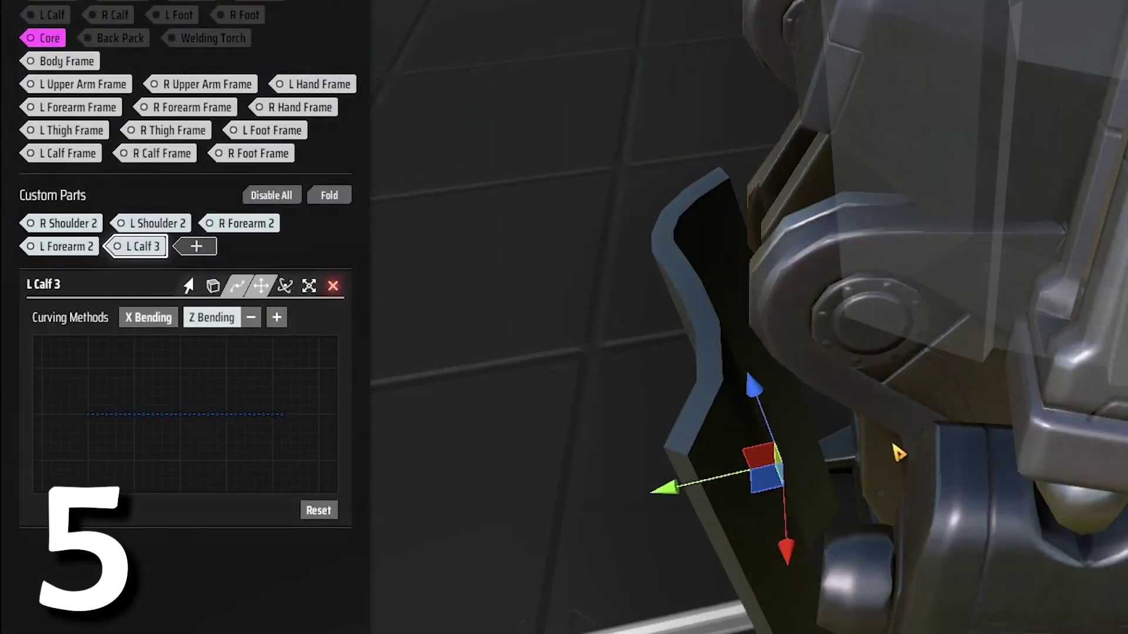
pyautogui.moveTo(892, 449); pyautogui.dragTo(819, 398)
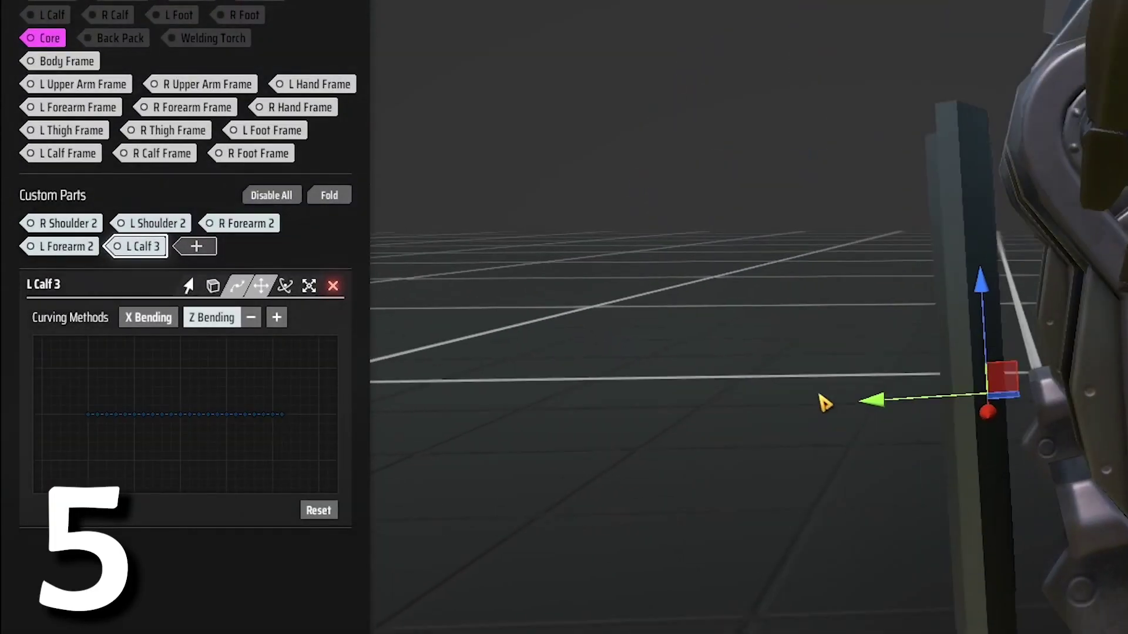
pyautogui.click(324, 414)
pyautogui.moveTo(262, 317); pyautogui.dragTo(86, 327)
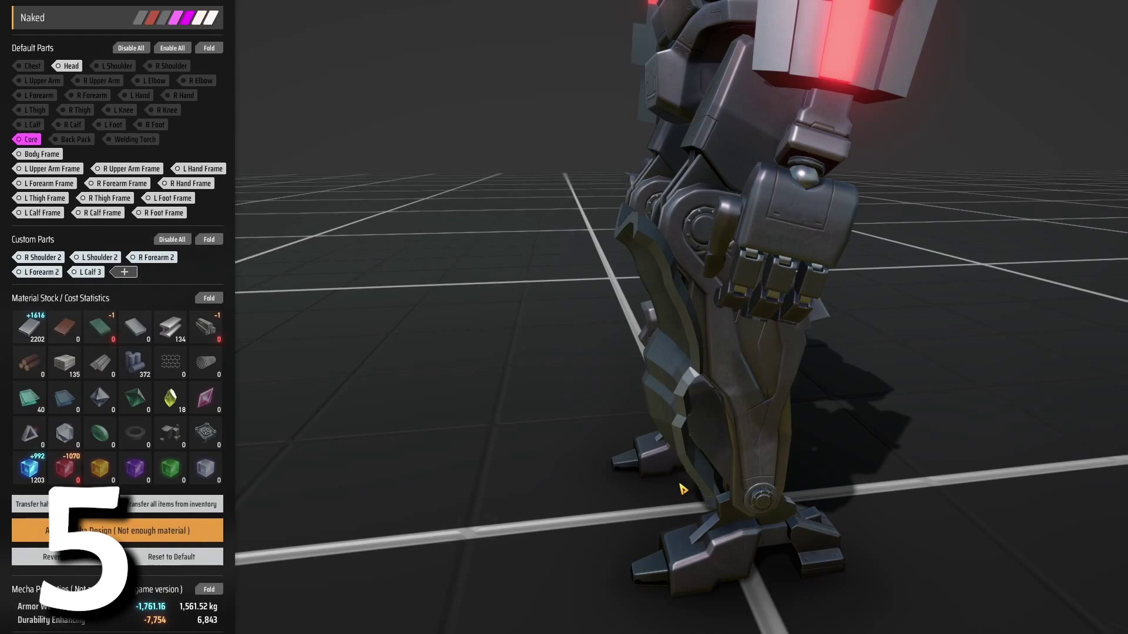
pyautogui.moveTo(680, 486)
pyautogui.mouseDown()
pyautogui.moveTo(912, 497)
pyautogui.moveTo(699, 484)
pyautogui.mouseUp()
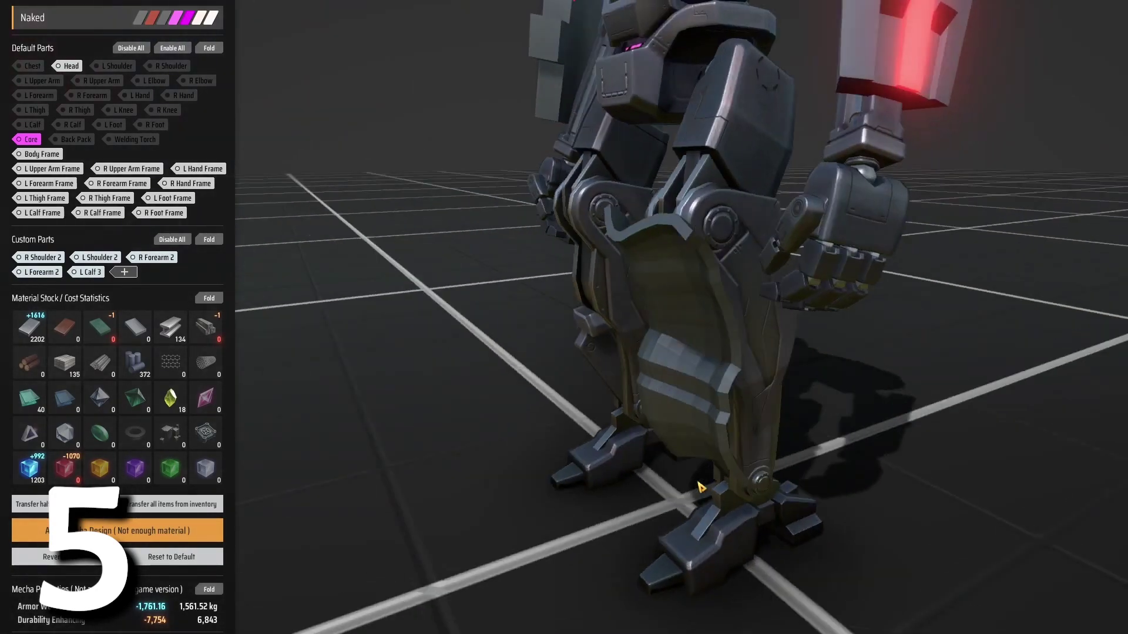
pyautogui.moveTo(569, 467); pyautogui.dragTo(681, 460)
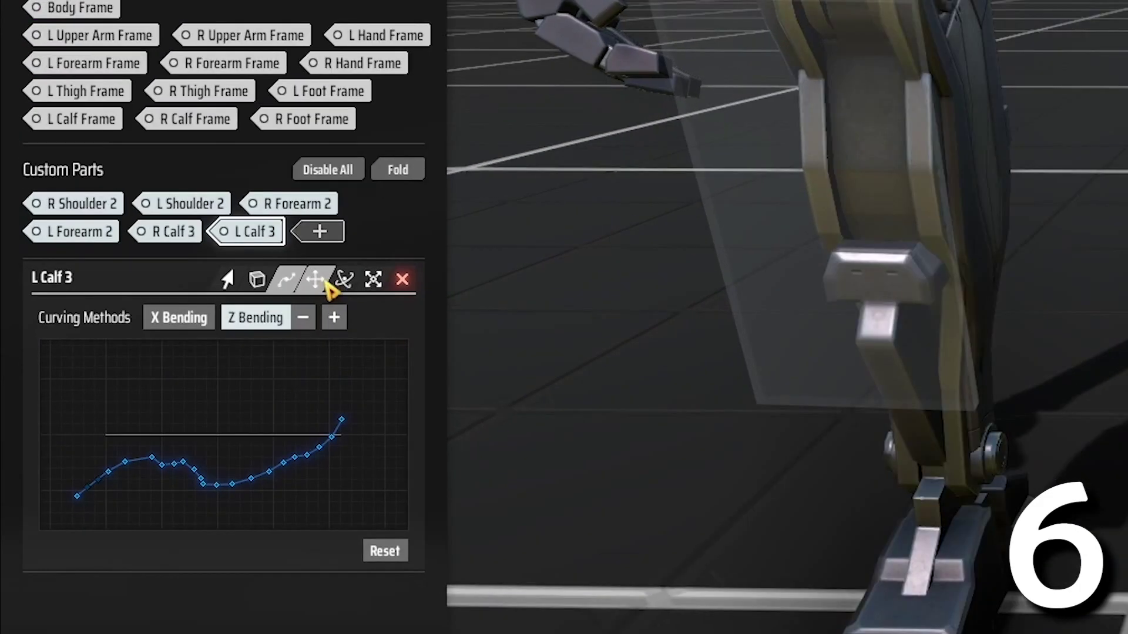
# Step: Try a Z Squeeze curve with adjusted points on L Calf 3, and remove that curving method
pyautogui.click(335, 319)
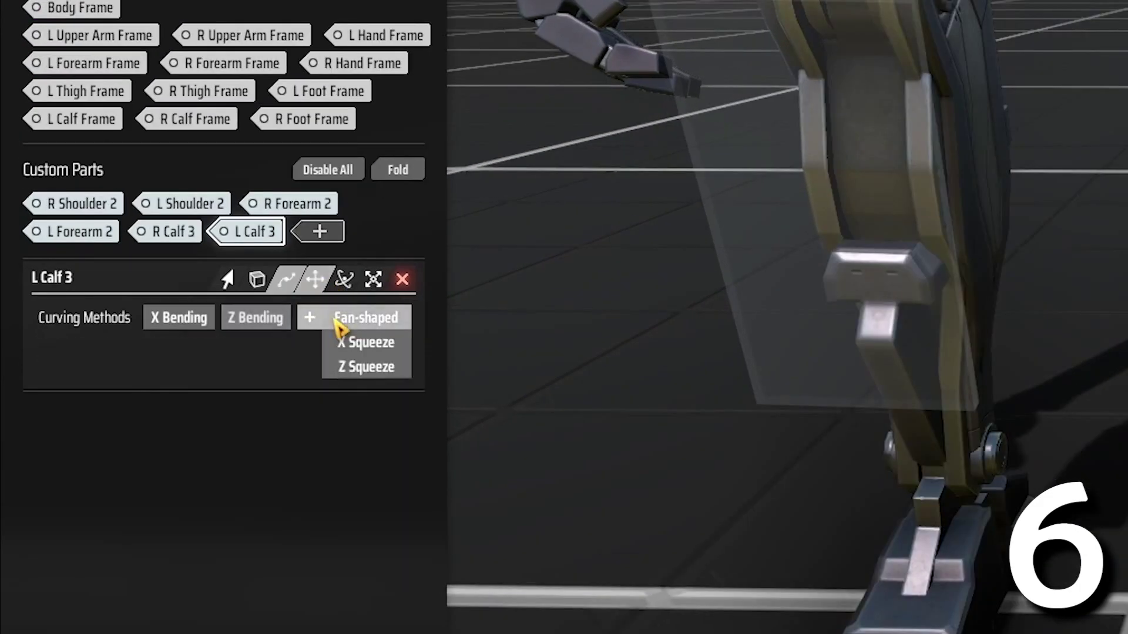
pyautogui.click(376, 366)
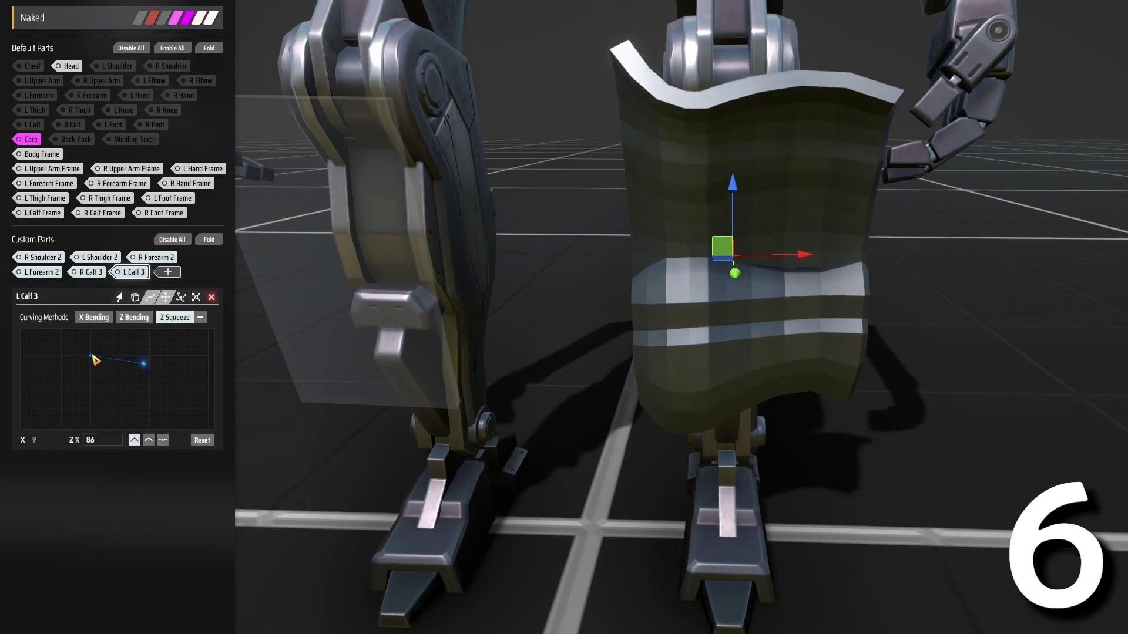
pyautogui.moveTo(95, 360); pyautogui.dragTo(161, 366)
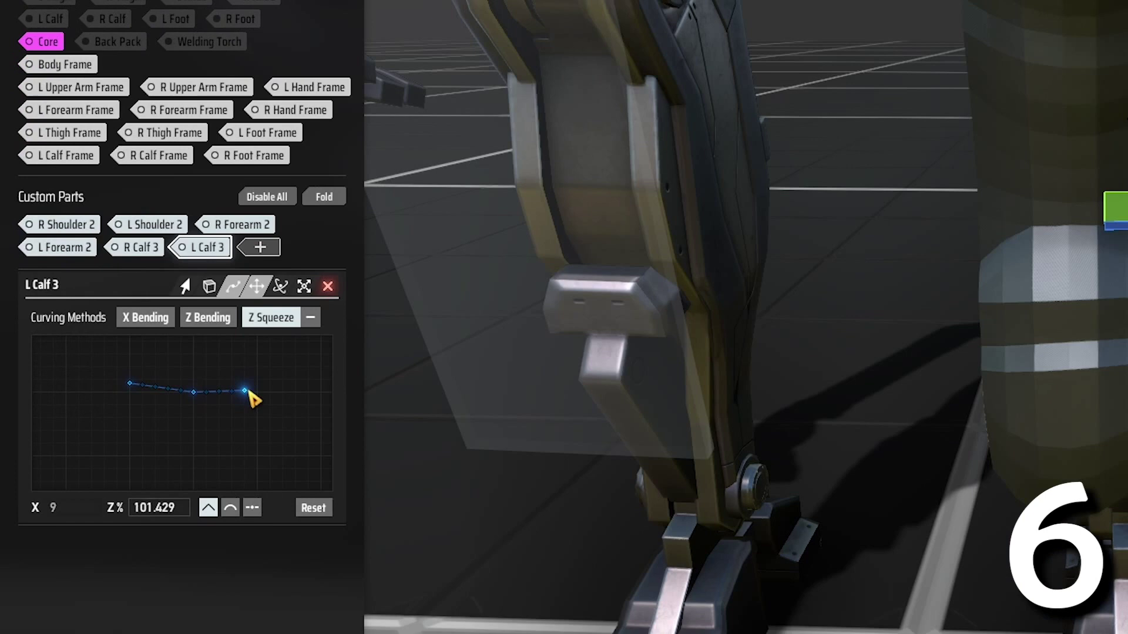
pyautogui.click(316, 327)
# Step: Add X Squeeze to L Calf 3 and adjust its curve points to vary the plate's width along its height
pyautogui.click(253, 327)
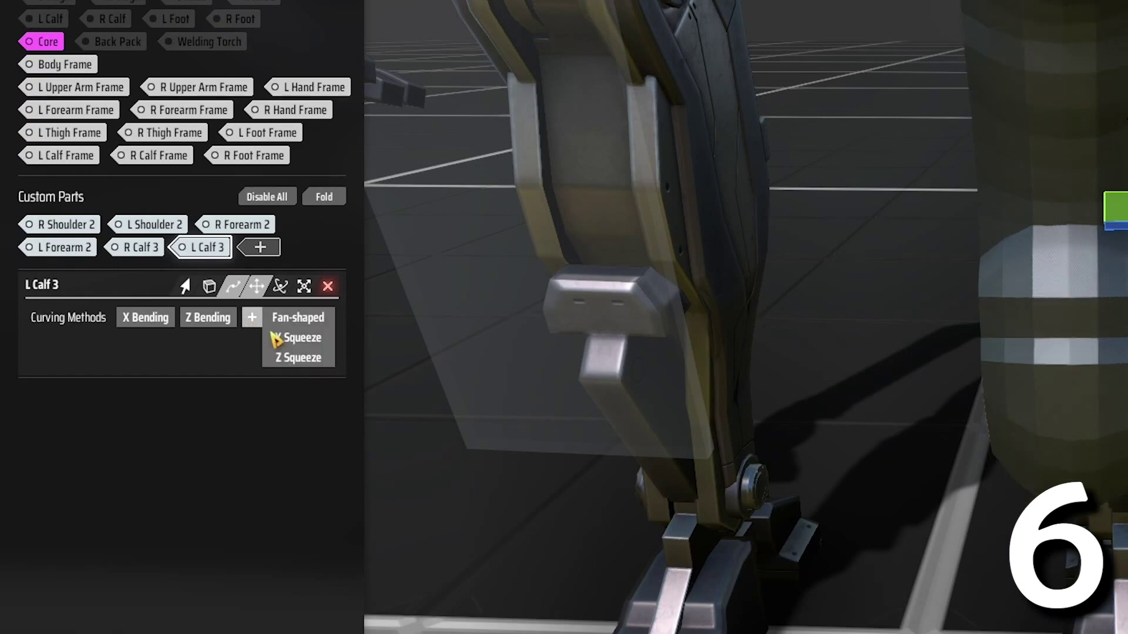
pyautogui.click(297, 338)
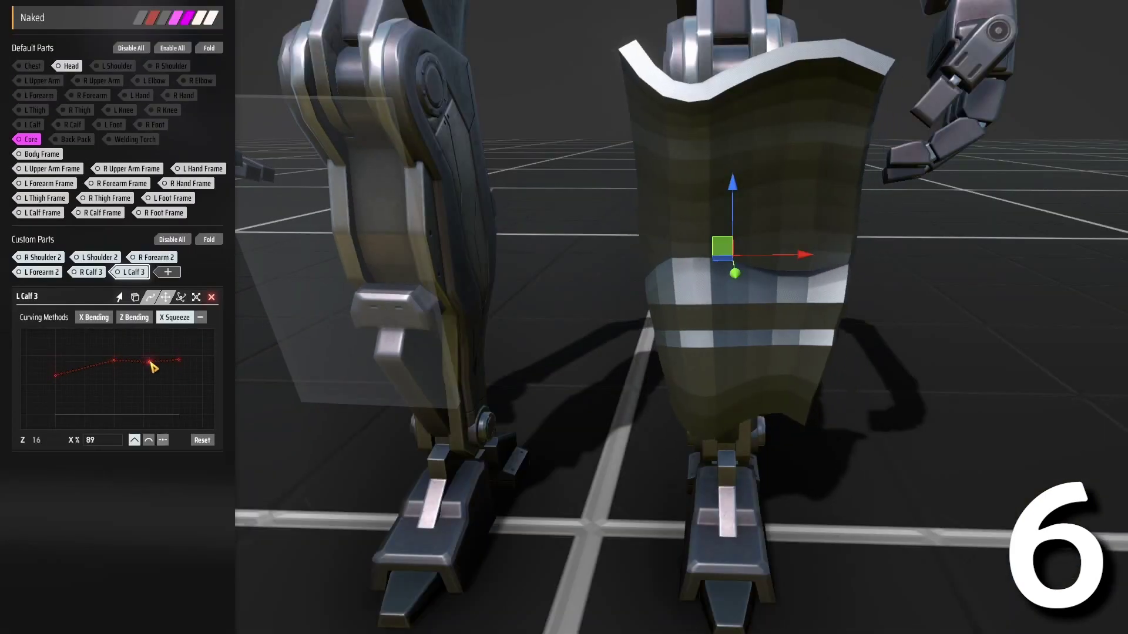
pyautogui.moveTo(150, 362); pyautogui.dragTo(149, 370)
pyautogui.moveTo(178, 360); pyautogui.dragTo(178, 366)
pyautogui.moveTo(55, 375); pyautogui.dragTo(55, 383)
pyautogui.moveTo(79, 374); pyautogui.dragTo(83, 371)
pyautogui.moveTo(928, 432)
pyautogui.mouseDown()
pyautogui.moveTo(752, 424)
pyautogui.moveTo(1023, 432)
pyautogui.moveTo(924, 433)
pyautogui.mouseUp()
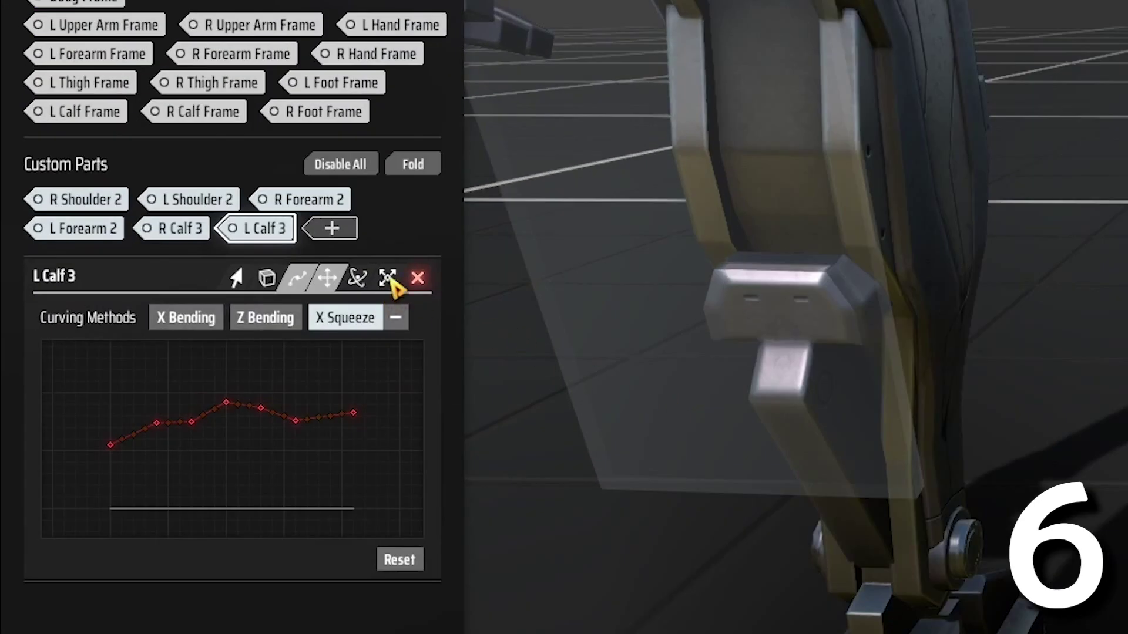
# Step: Scale the L Calf 3 armor piece narrower along X and adjust its scale along Z
pyautogui.click(393, 282)
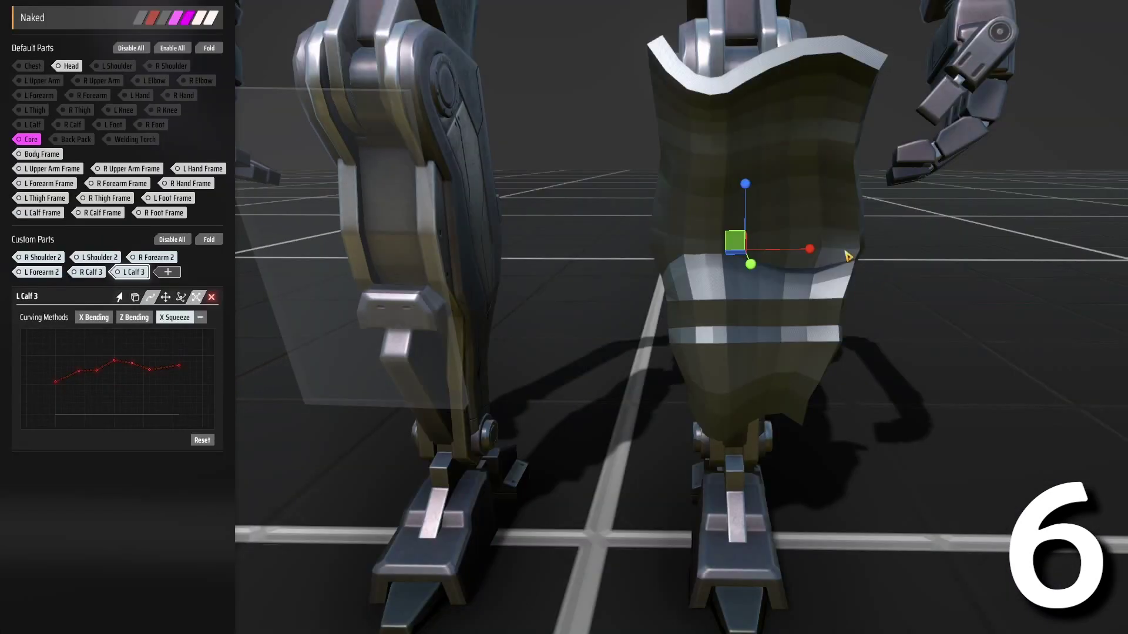
pyautogui.moveTo(796, 251)
pyautogui.mouseDown()
pyautogui.moveTo(786, 255)
pyautogui.moveTo(808, 267)
pyautogui.mouseUp()
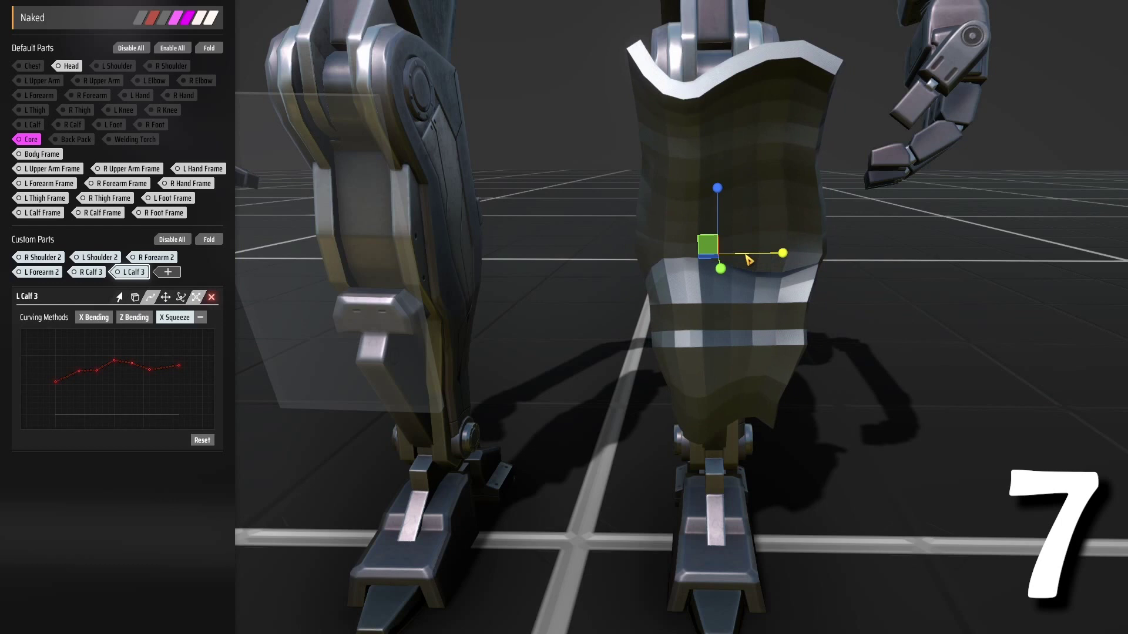
pyautogui.moveTo(717, 198)
pyautogui.mouseDown()
pyautogui.moveTo(718, 236)
pyautogui.moveTo(717, 158)
pyautogui.moveTo(722, 198)
pyautogui.mouseUp()
pyautogui.click(911, 352)
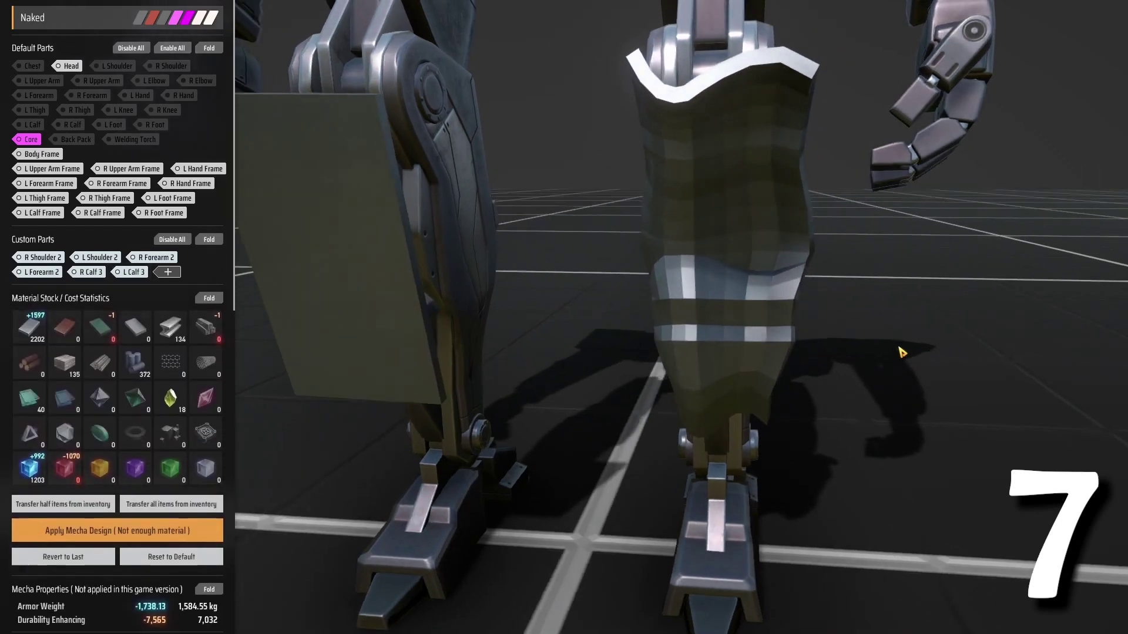
# Step: Rescale L Calf 3 wider along X and readjust its height along Z
pyautogui.click(776, 256)
pyautogui.moveTo(773, 250); pyautogui.dragTo(974, 273)
pyautogui.moveTo(707, 175); pyautogui.dragTo(720, 220)
pyautogui.moveTo(777, 252)
pyautogui.mouseDown()
pyautogui.moveTo(737, 251)
pyautogui.moveTo(777, 252)
pyautogui.mouseUp()
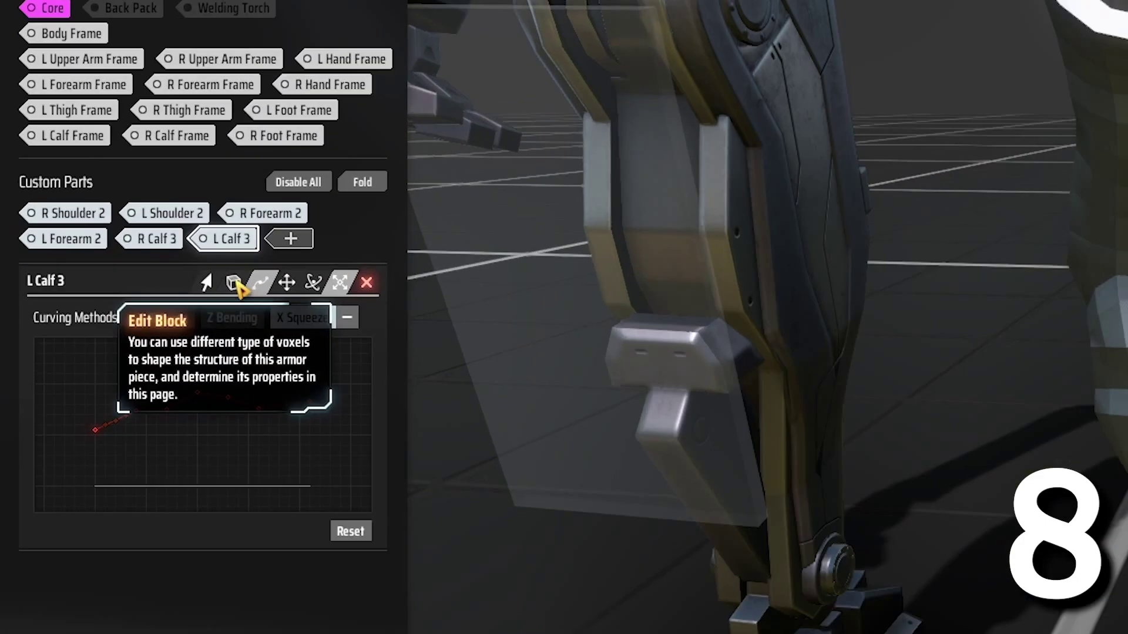
# Step: Edit the blocks of L Calf 3, adding cube blocks along the plate's upper edge and corners
pyautogui.click(235, 284)
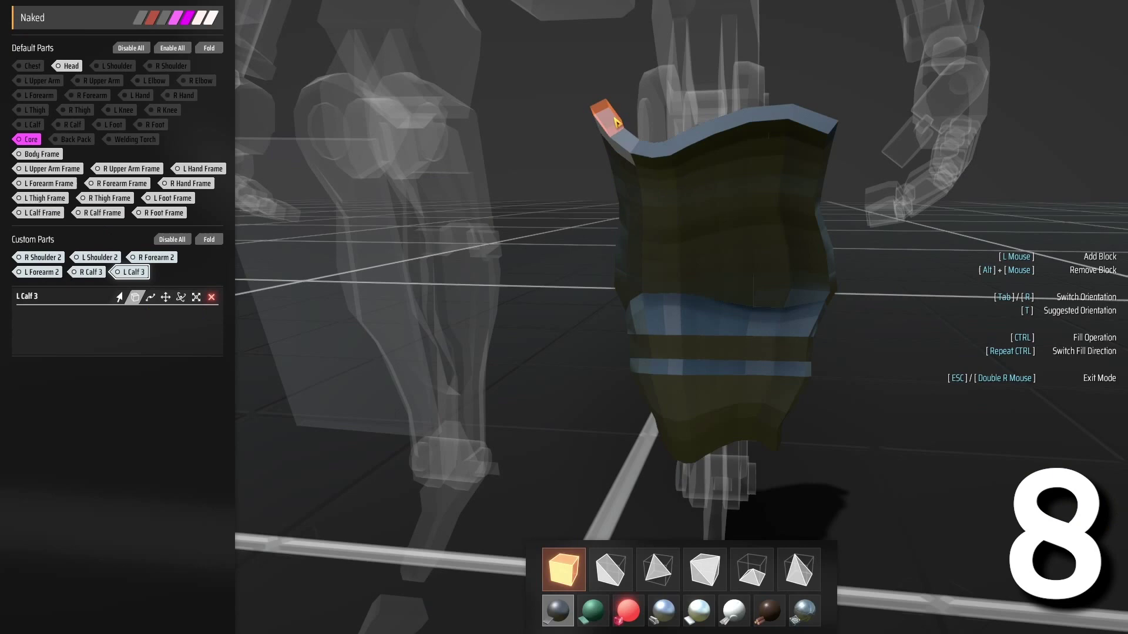
pyautogui.moveTo(618, 134)
pyautogui.mouseDown()
pyautogui.moveTo(684, 140)
pyautogui.moveTo(851, 116)
pyautogui.mouseUp()
pyautogui.click(846, 119)
pyautogui.moveTo(852, 168); pyautogui.dragTo(814, 179)
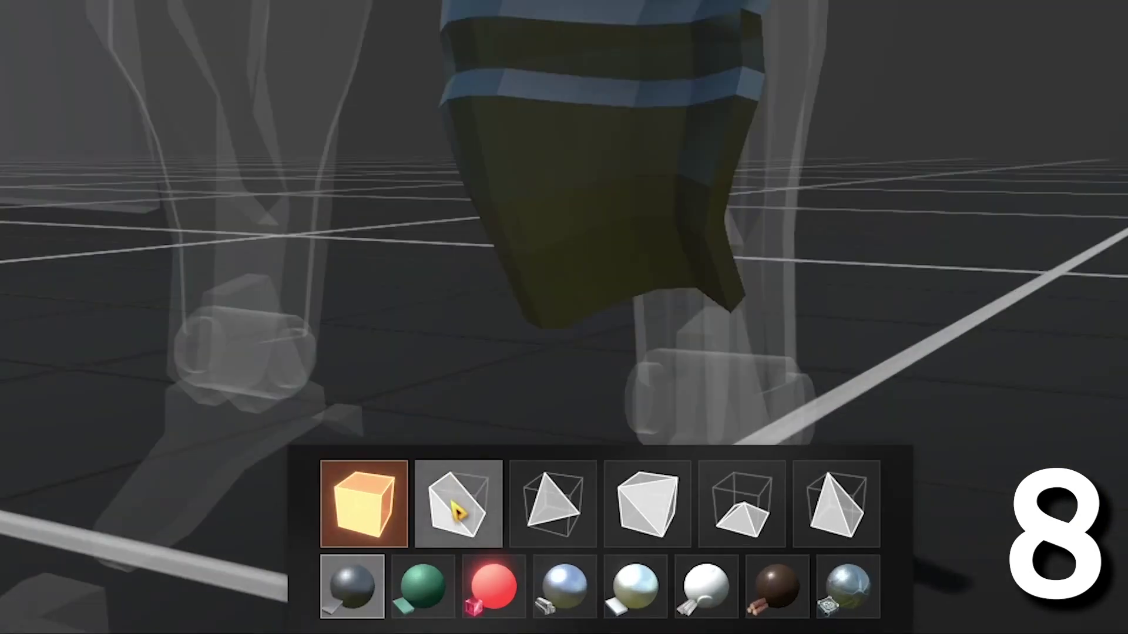
# Step: Add sloped wedge blocks along the upper edge of L Calf 3
pyautogui.click(457, 511)
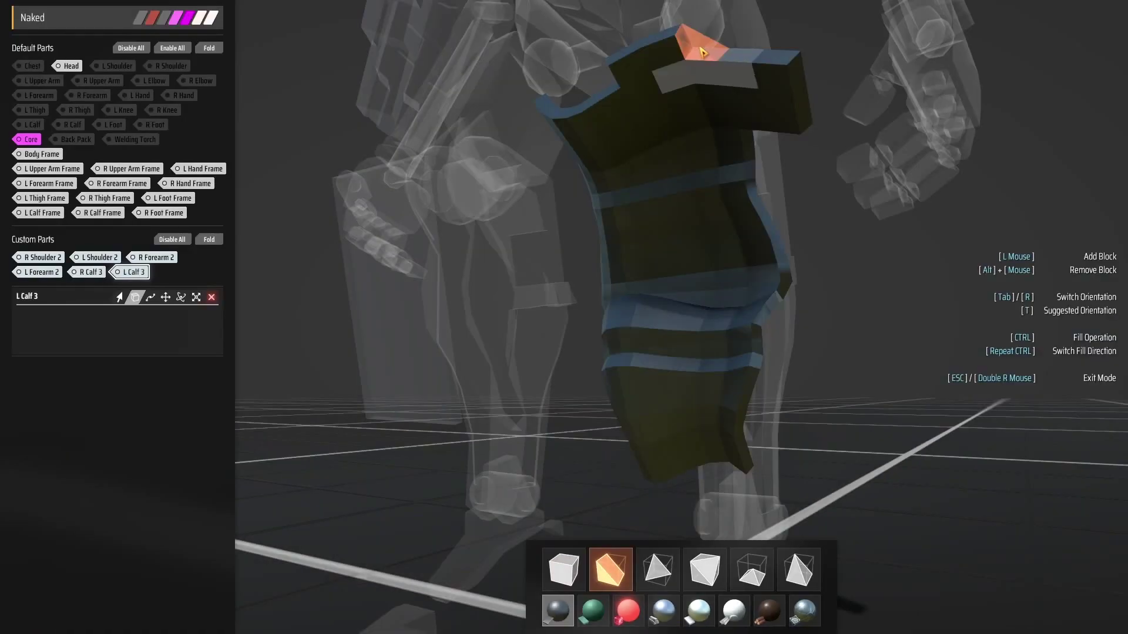
pyautogui.click(692, 54)
pyautogui.click(612, 82)
pyautogui.moveTo(617, 88)
pyautogui.mouseDown()
pyautogui.moveTo(733, 57)
pyautogui.moveTo(790, 517)
pyautogui.mouseUp()
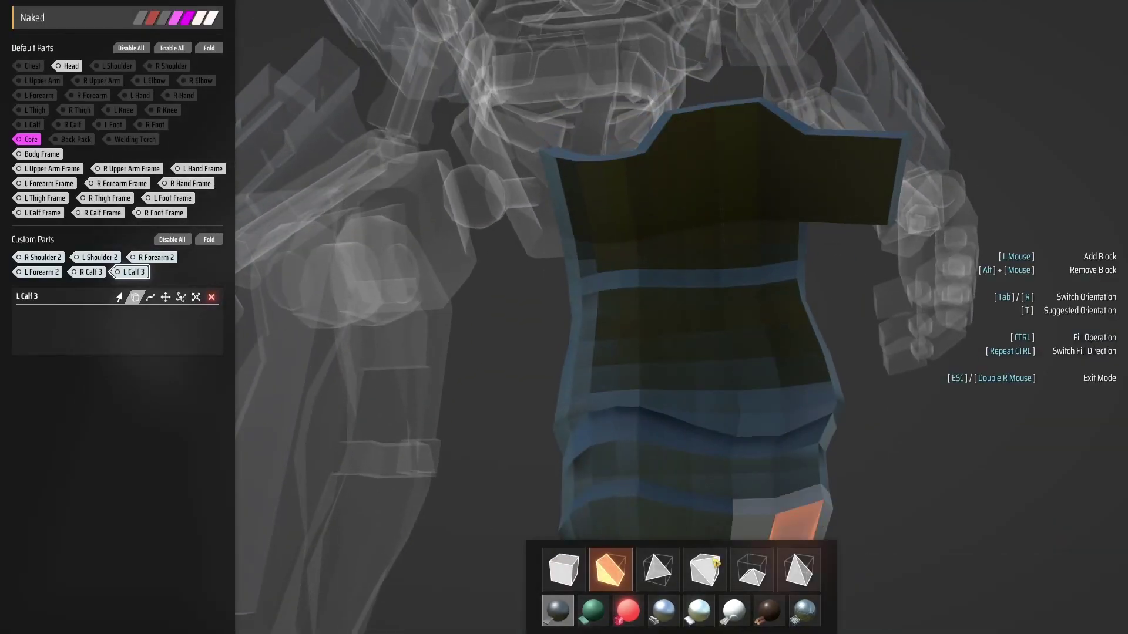
# Step: Add a cut-corner block at L Calf 3's upper corner and small pyramid blocks across the plate's front face
pyautogui.click(705, 570)
pyautogui.click(579, 197)
pyautogui.click(752, 569)
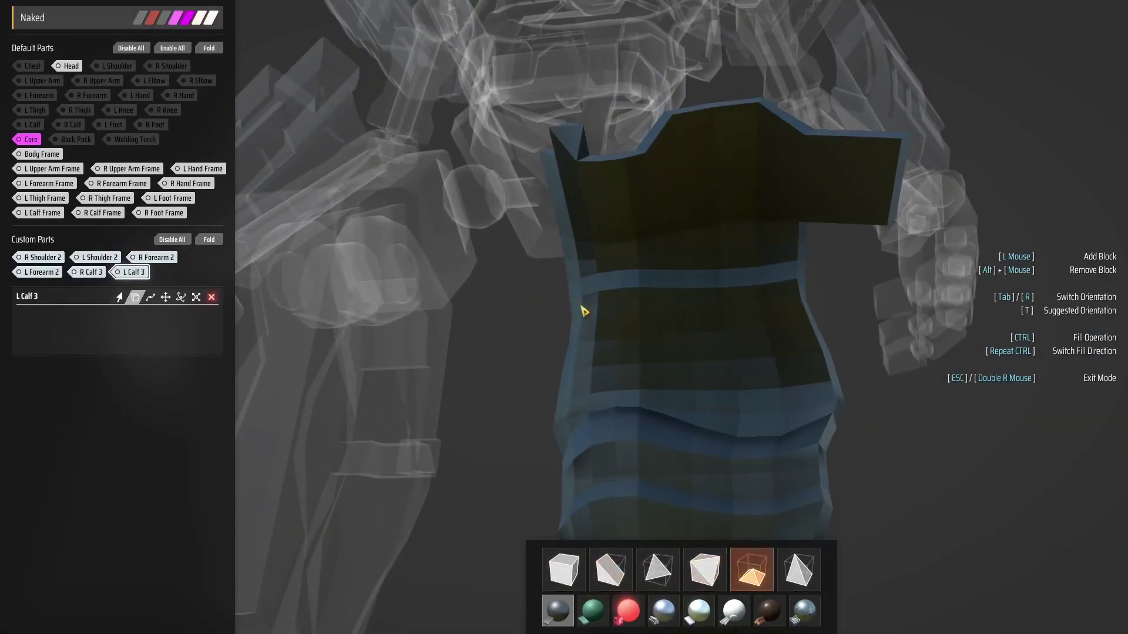
pyautogui.moveTo(584, 312); pyautogui.dragTo(694, 329)
pyautogui.click(693, 329)
pyautogui.click(765, 335)
pyautogui.click(683, 285)
pyautogui.click(634, 197)
pyautogui.press('Escape')
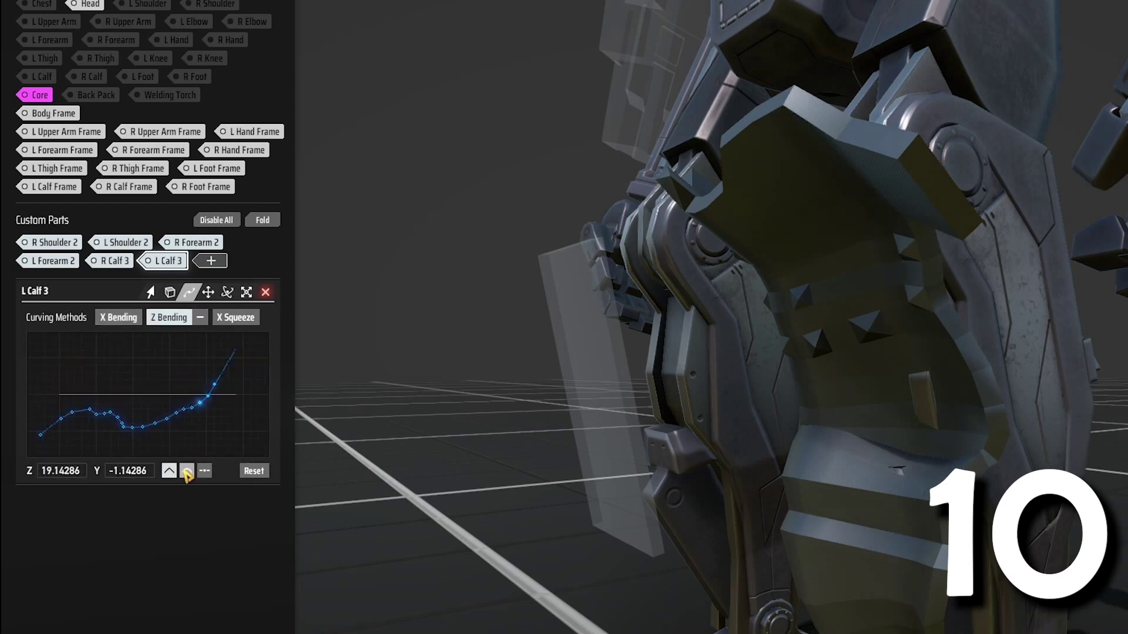
# Step: Smooth control points on L Calf 3's Z Bending curve to round the plate's bends
pyautogui.click(187, 470)
pyautogui.click(187, 470)
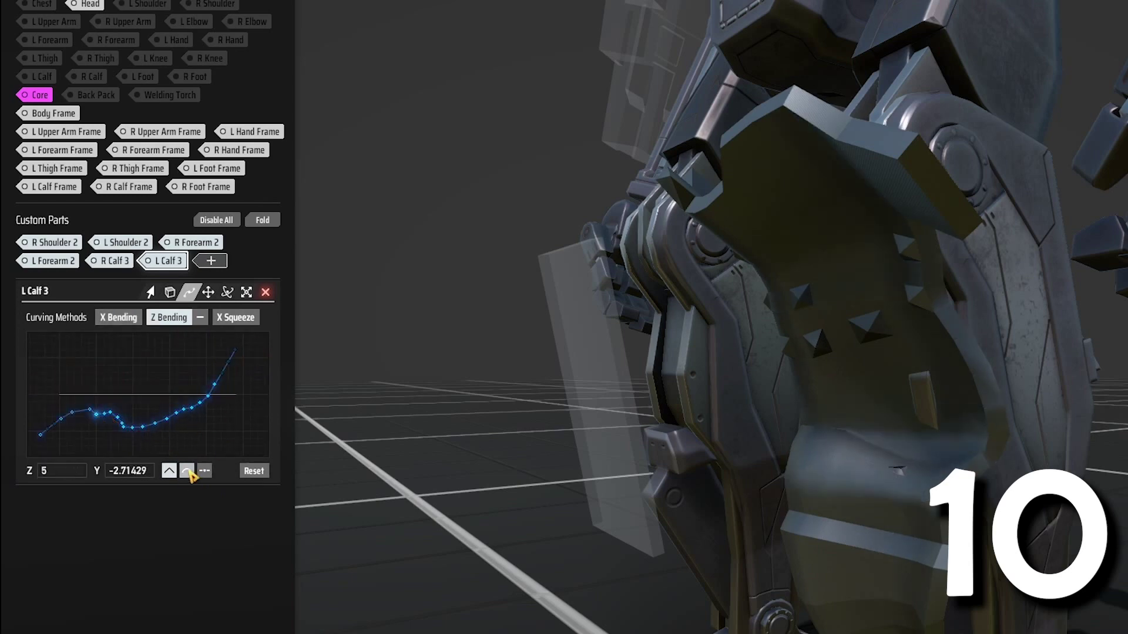
pyautogui.click(187, 471)
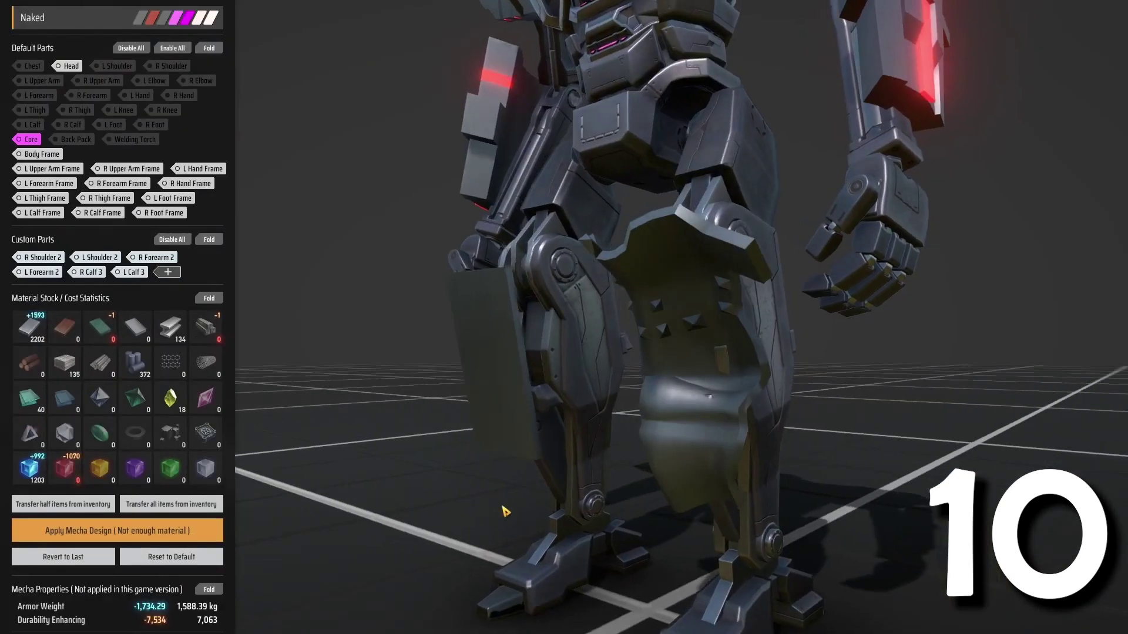
pyautogui.moveTo(503, 507); pyautogui.dragTo(473, 524)
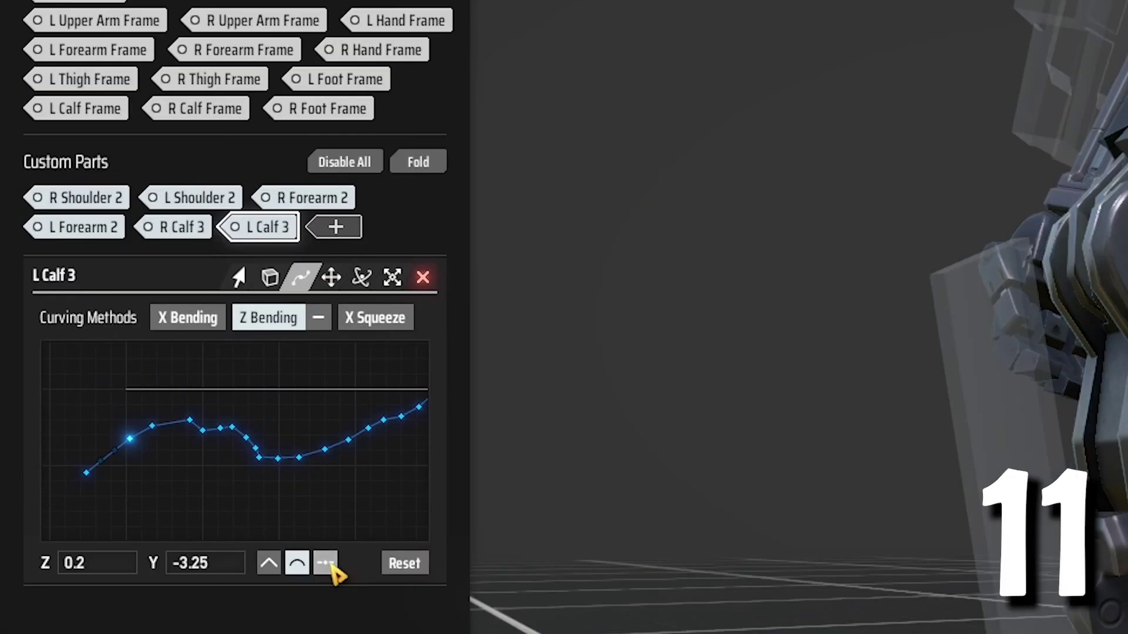
# Step: Release successive control points on L Calf 3's Z Bending curve so those sections run straight between the remaining points
pyautogui.click(330, 565)
pyautogui.click(152, 426)
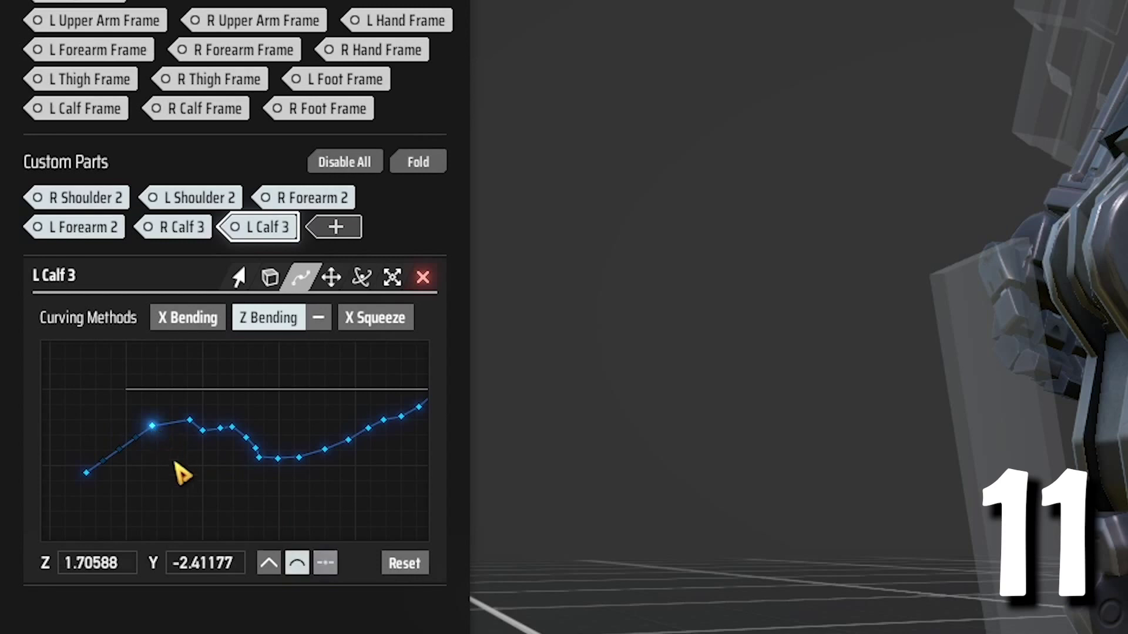
pyautogui.click(327, 565)
pyautogui.click(190, 422)
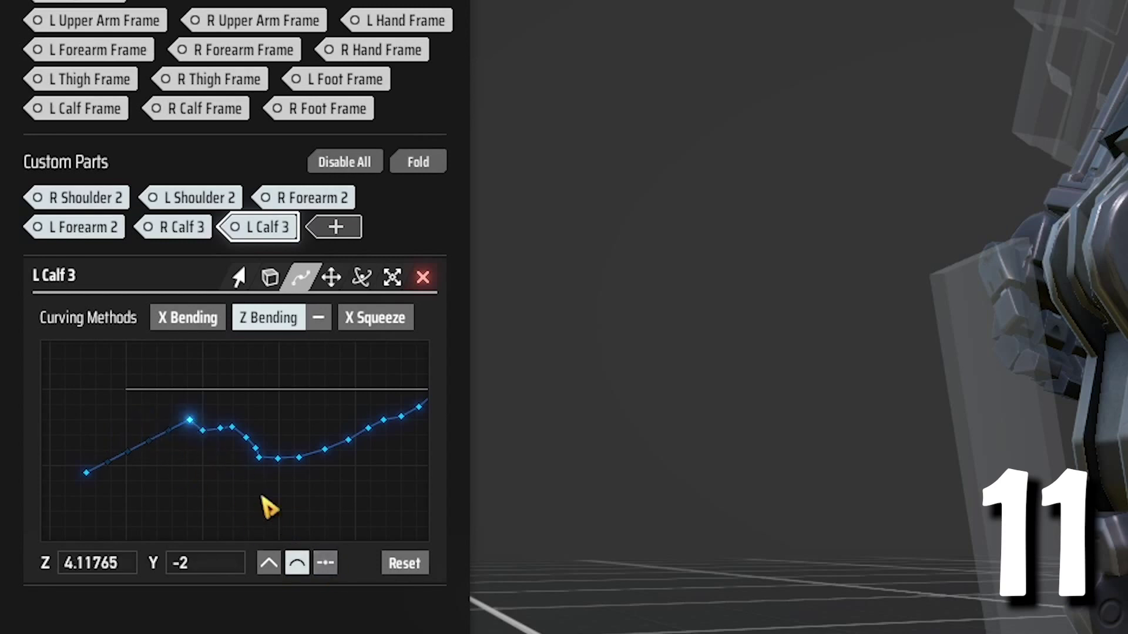
pyautogui.click(333, 562)
pyautogui.click(260, 460)
pyautogui.click(327, 564)
pyautogui.click(300, 459)
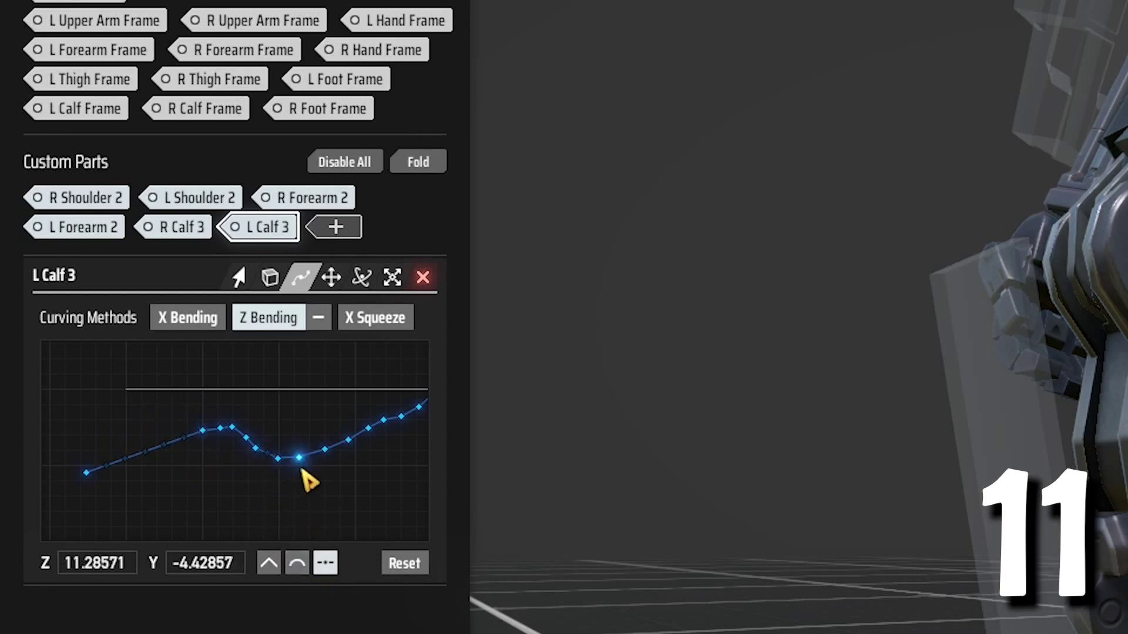
pyautogui.click(328, 564)
pyautogui.click(325, 451)
pyautogui.click(349, 440)
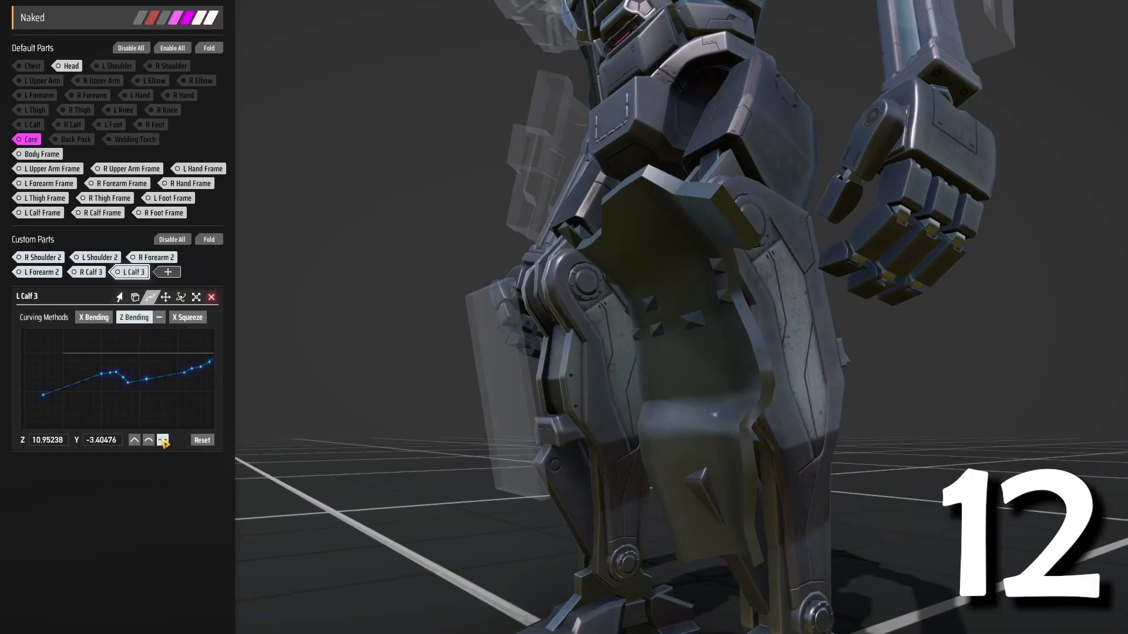
# Step: Reset L Calf 3's Z Bending curve and review its X Bending and X Squeeze curves
pyautogui.click(203, 441)
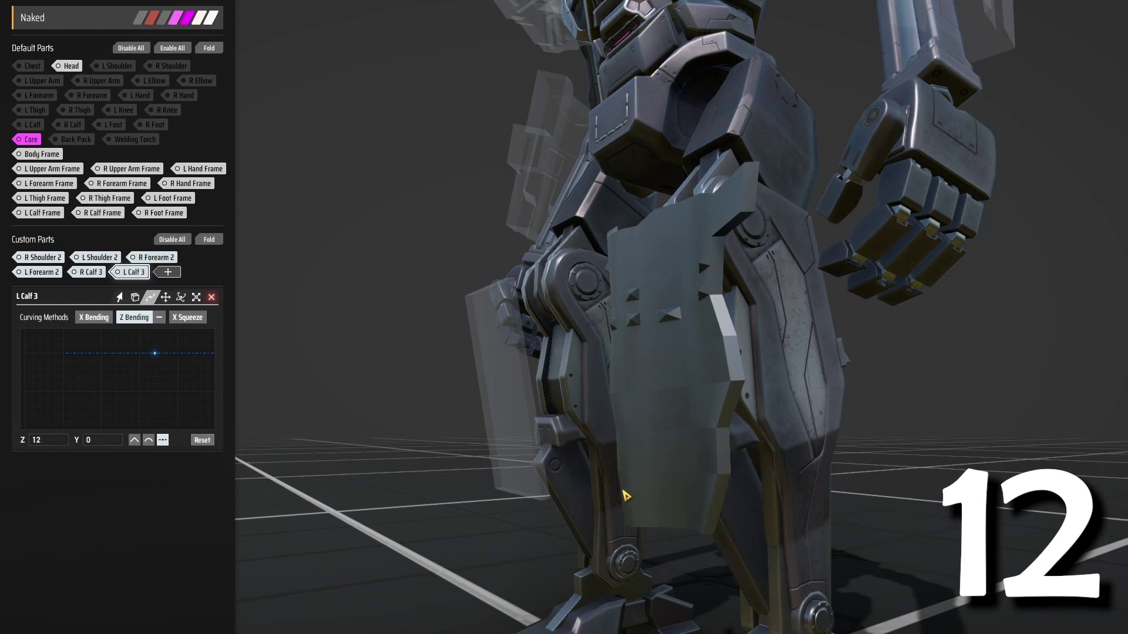
pyautogui.moveTo(572, 433); pyautogui.dragTo(606, 537)
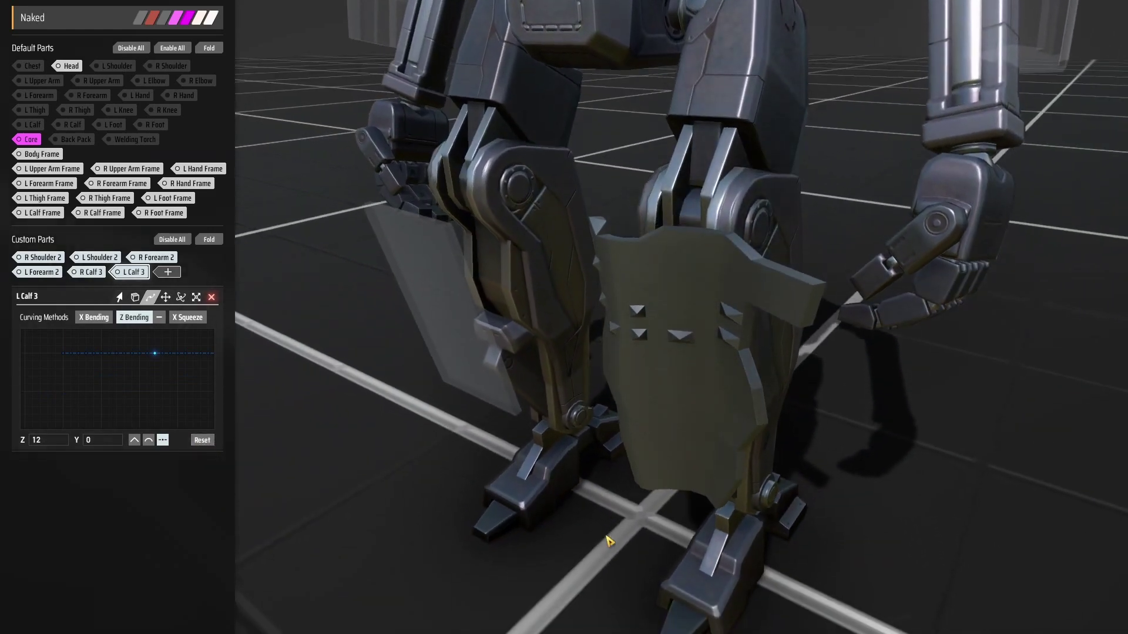
pyautogui.click(92, 319)
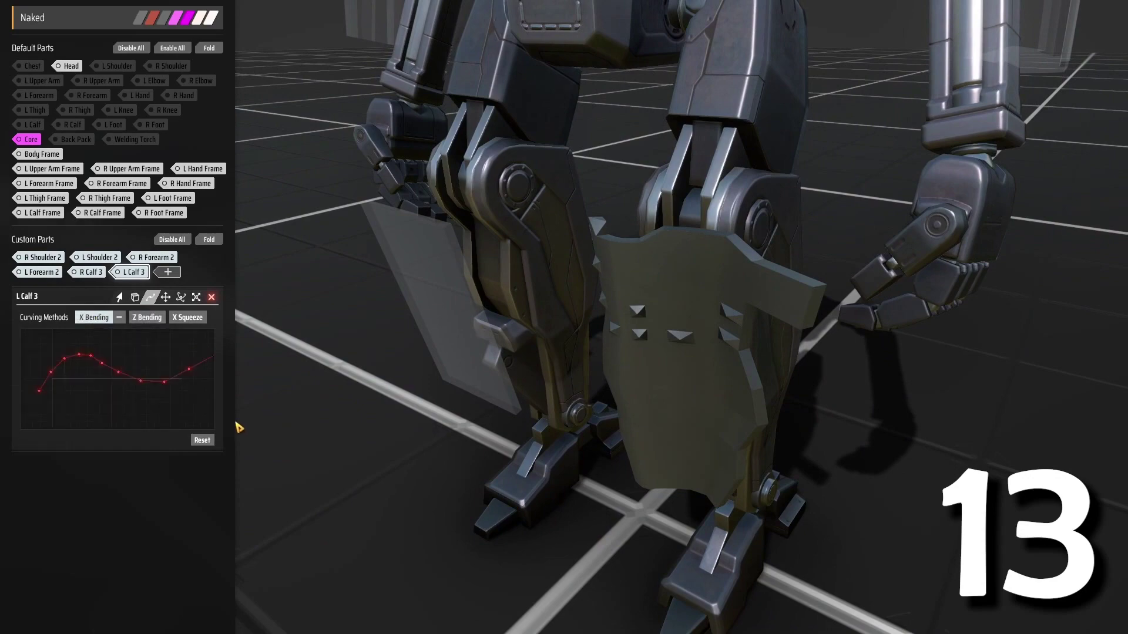
pyautogui.moveTo(752, 347); pyautogui.dragTo(705, 353)
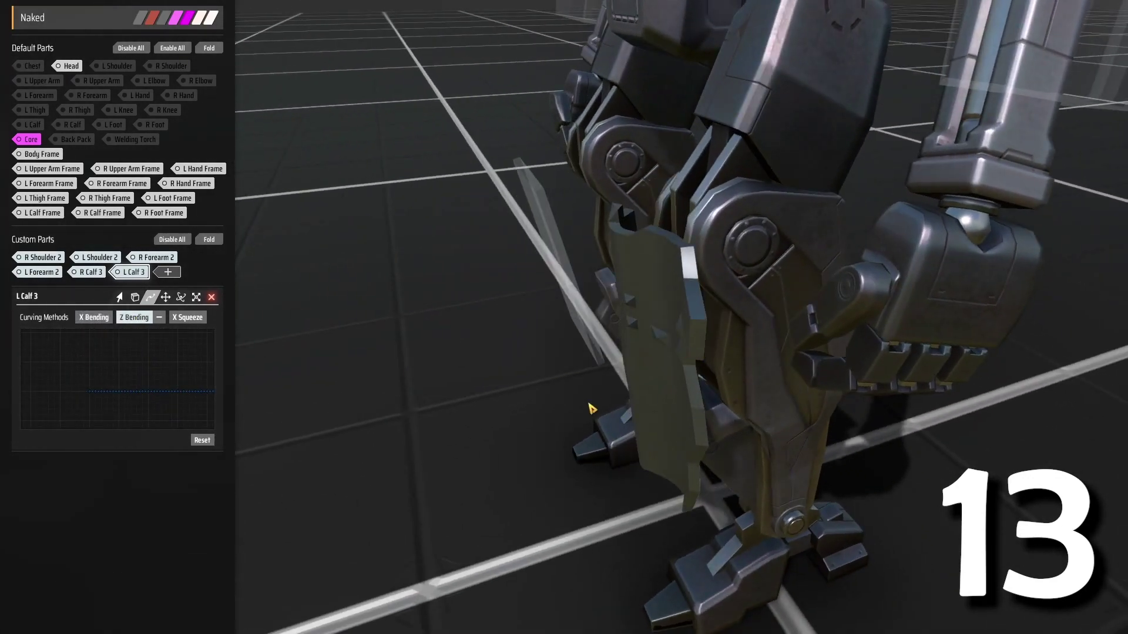
pyautogui.moveTo(525, 323); pyautogui.dragTo(637, 322)
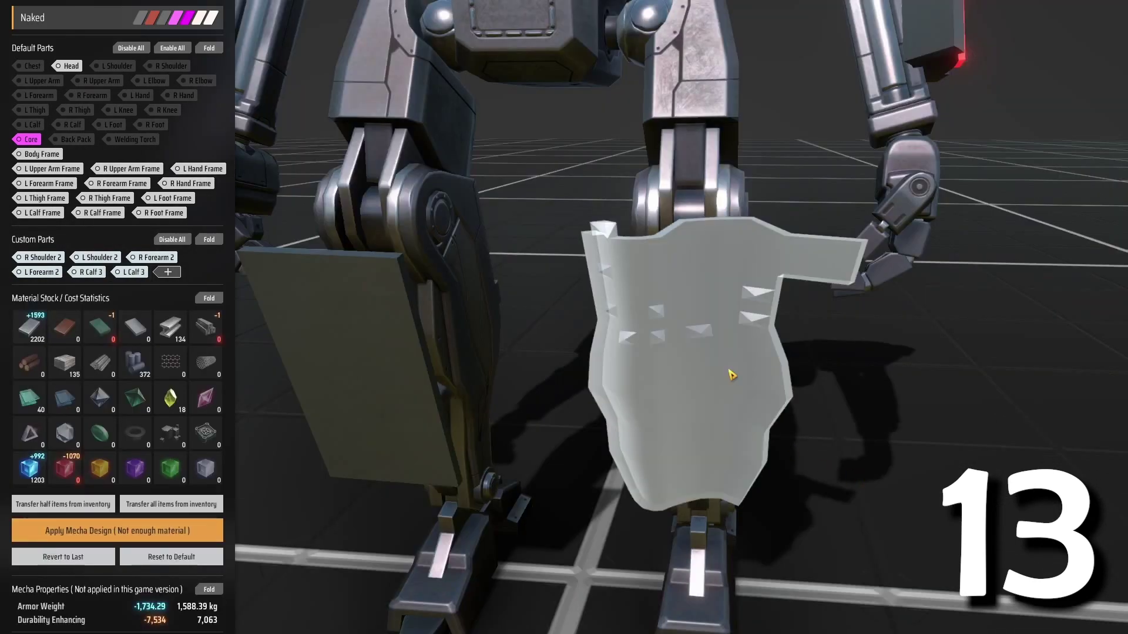
pyautogui.click(280, 423)
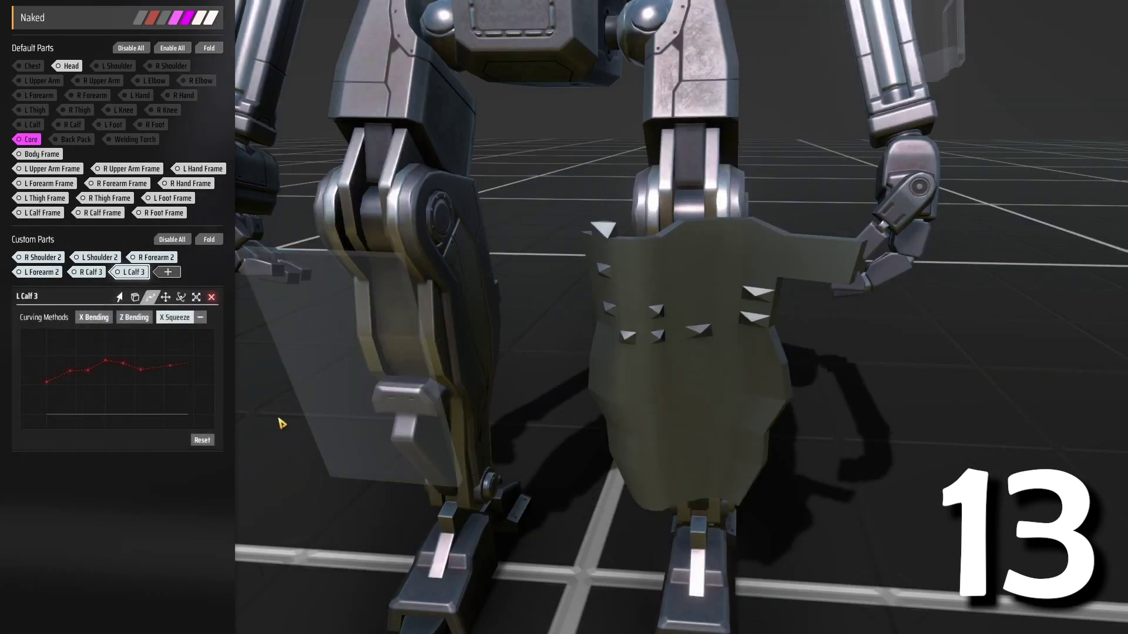
# Step: Mirror L Calf 3 to the opposite calf slot, overwriting the armor piece already there
pyautogui.click(120, 298)
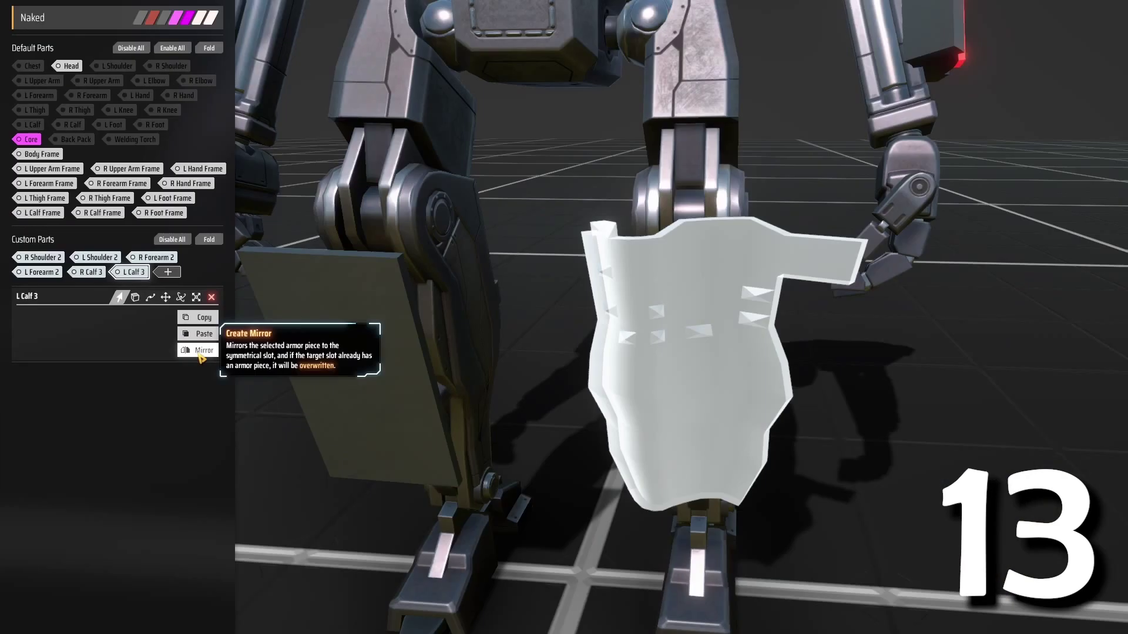
pyautogui.click(435, 393)
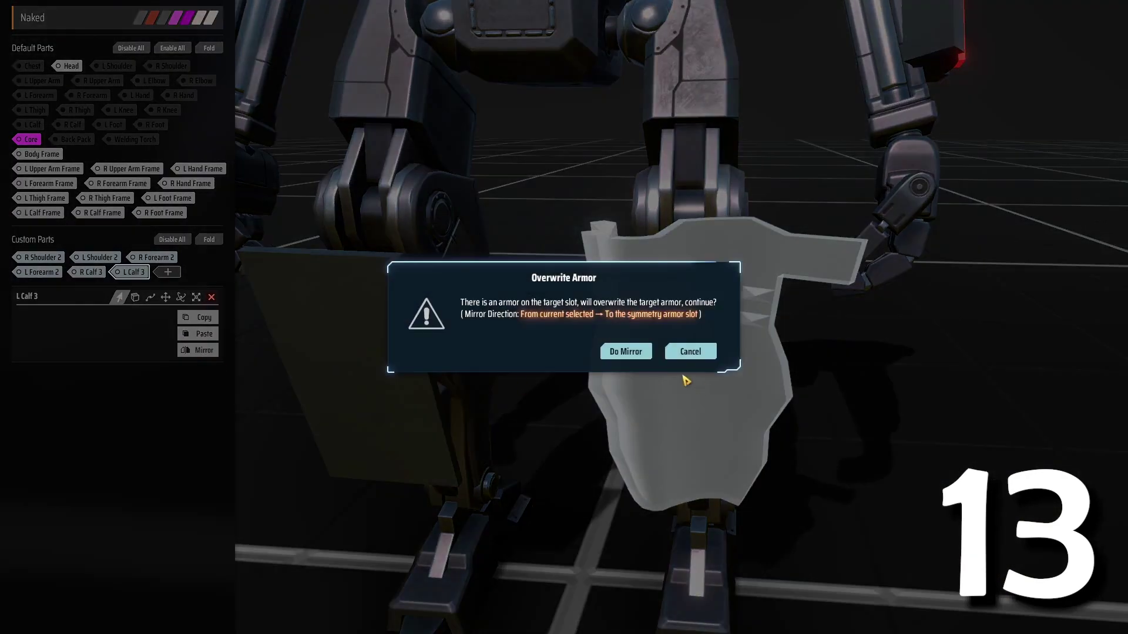
pyautogui.click(626, 352)
pyautogui.click(899, 470)
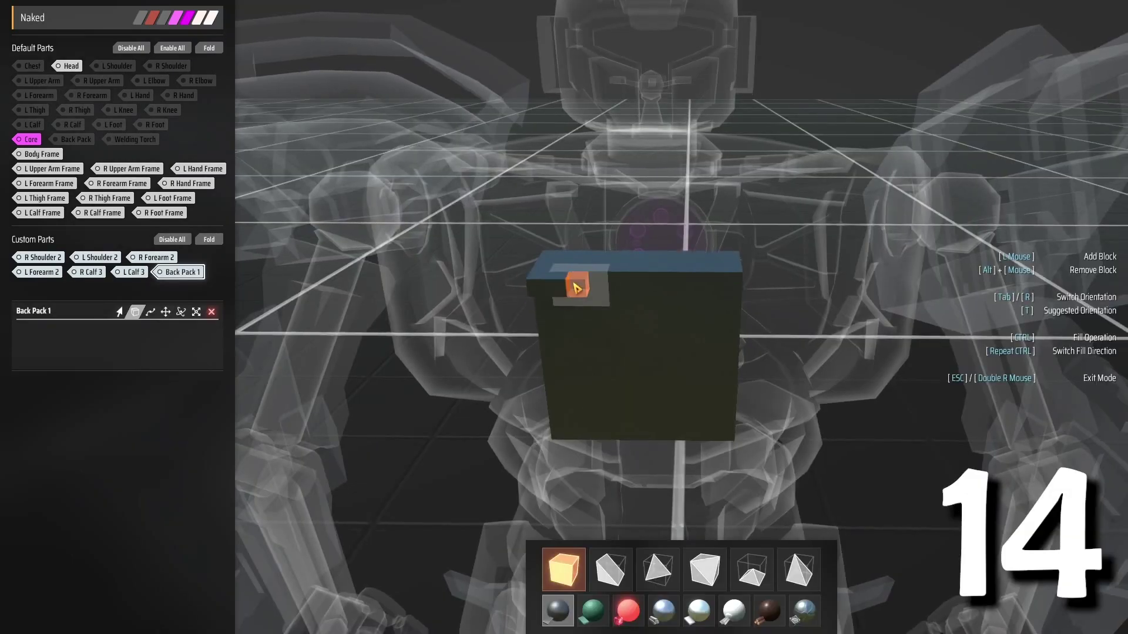
# Step: Use the fill operation to add and remove whole rows of cube blocks on Back Pack 1
pyautogui.keyDown('ctrl'); pyautogui.click(575, 284); pyautogui.keyUp('ctrl')
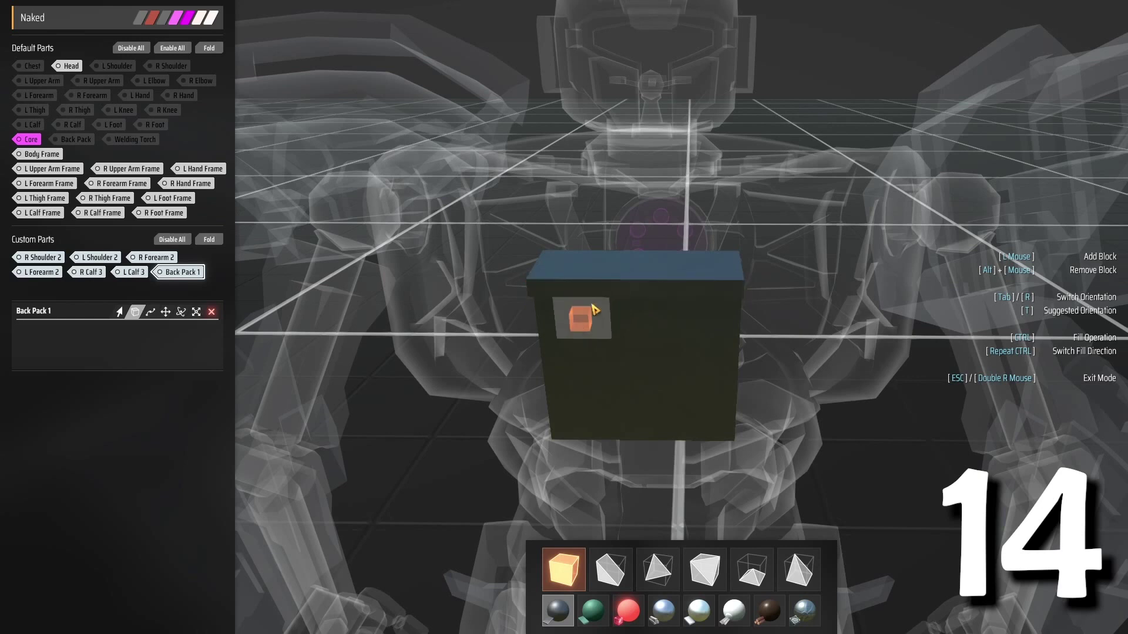
pyautogui.press('ctrl')
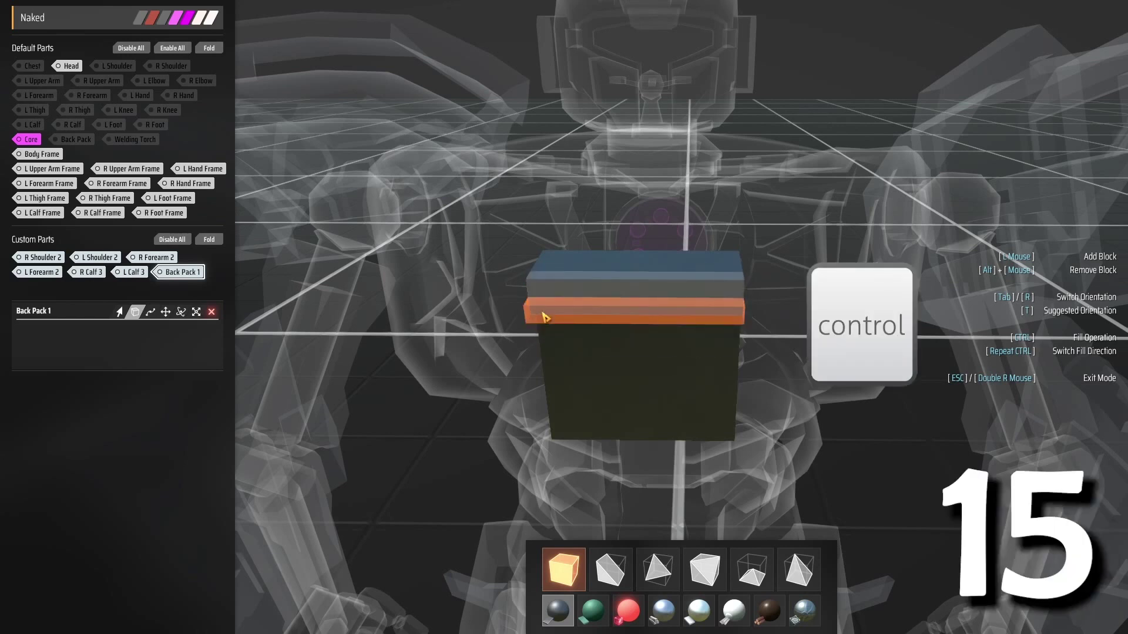
pyautogui.keyDown('alt'); pyautogui.click(545, 319); pyautogui.keyUp('alt')
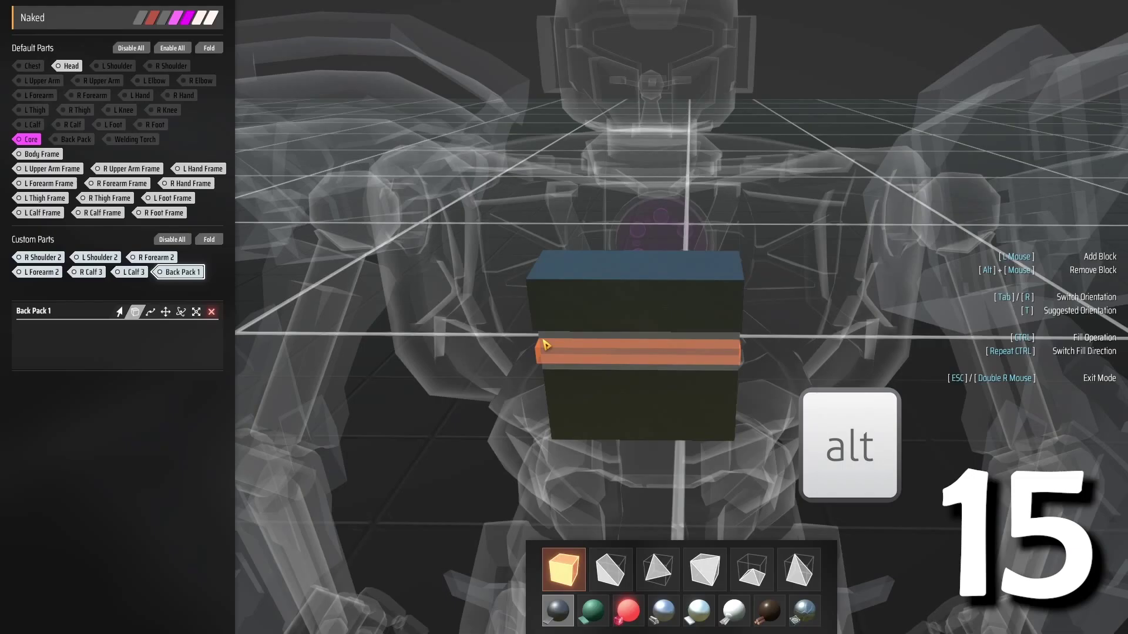
pyautogui.keyDown('ctrl'); pyautogui.click(547, 363); pyautogui.keyUp('ctrl')
pyautogui.keyDown('ctrl'); pyautogui.click(547, 373); pyautogui.keyUp('ctrl')
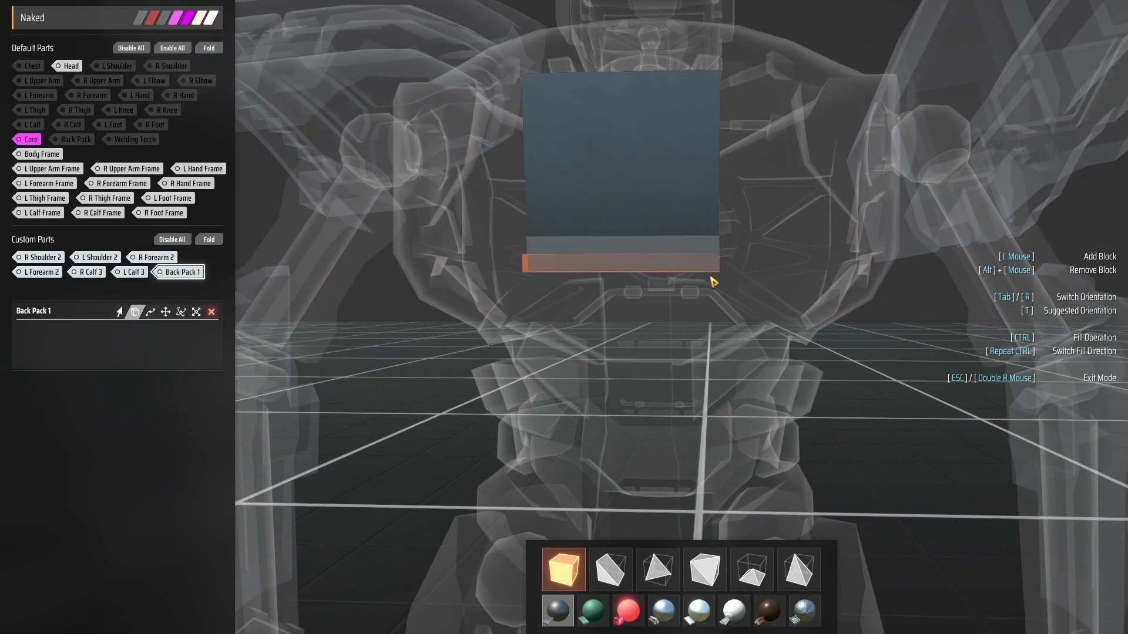
pyautogui.click(713, 279)
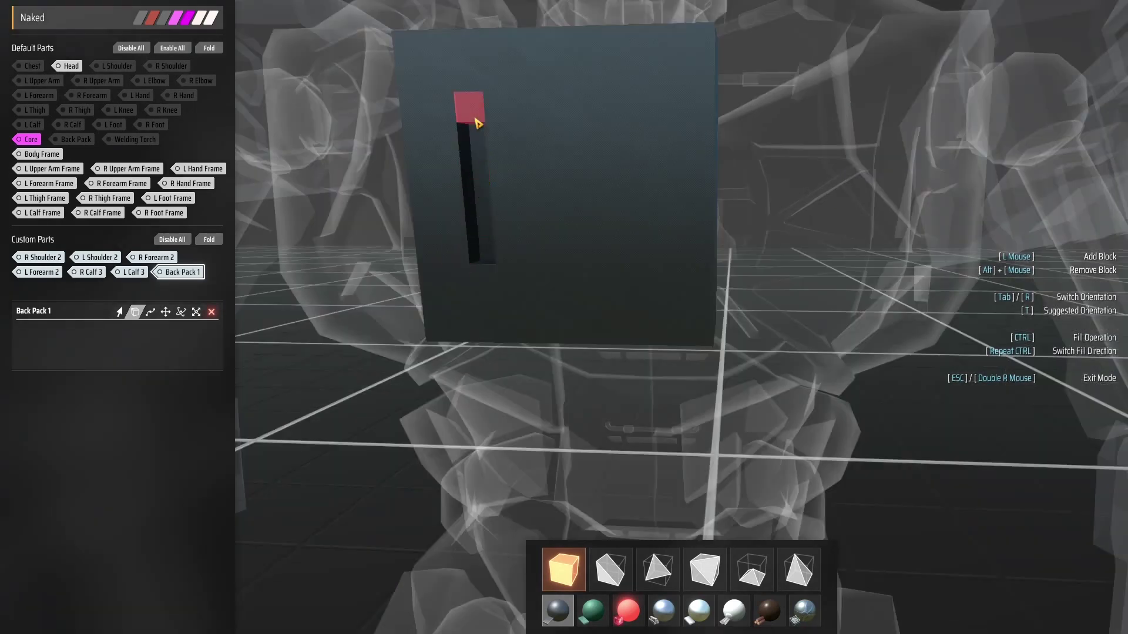
# Step: Carve the letters AP into the face of Back Pack 1 and fill them with glowing white blocks
pyautogui.moveTo(468, 106)
pyautogui.mouseDown()
pyautogui.moveTo(504, 169)
pyautogui.moveTo(640, 75)
pyautogui.mouseUp()
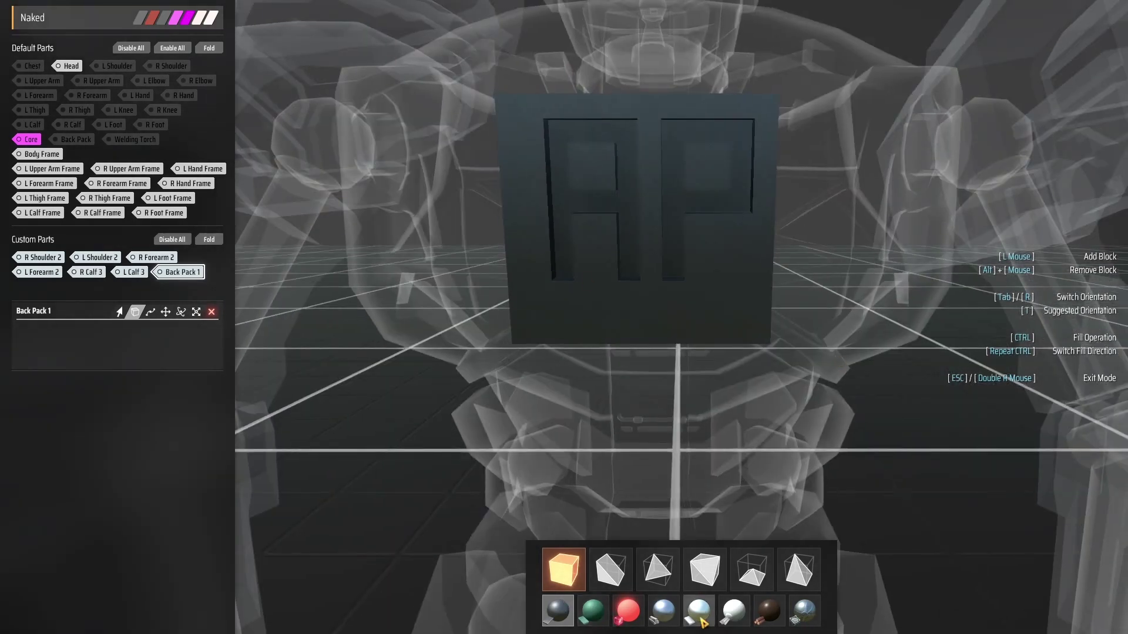
pyautogui.click(637, 154)
pyautogui.click(637, 154)
pyautogui.click(629, 235)
pyautogui.click(674, 235)
pyautogui.click(708, 131)
pyautogui.click(741, 158)
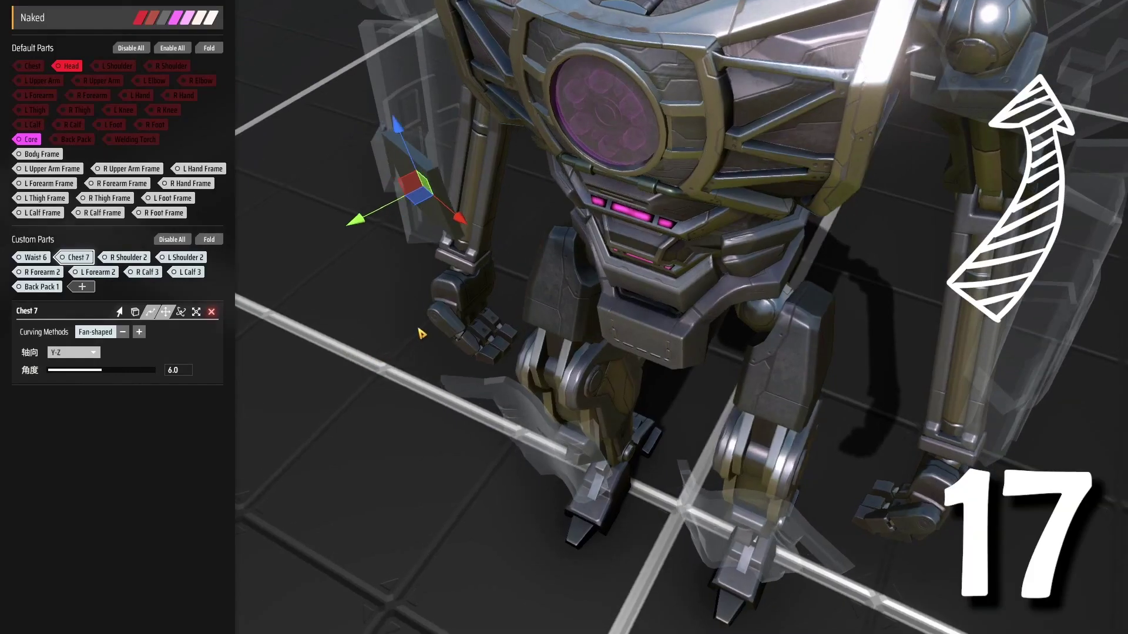
# Step: Add Fan-shaped curving to Chest 4 with angle -20 on axis Z-X, switch the axis to X-Z and readjust the angle
pyautogui.click(82, 332)
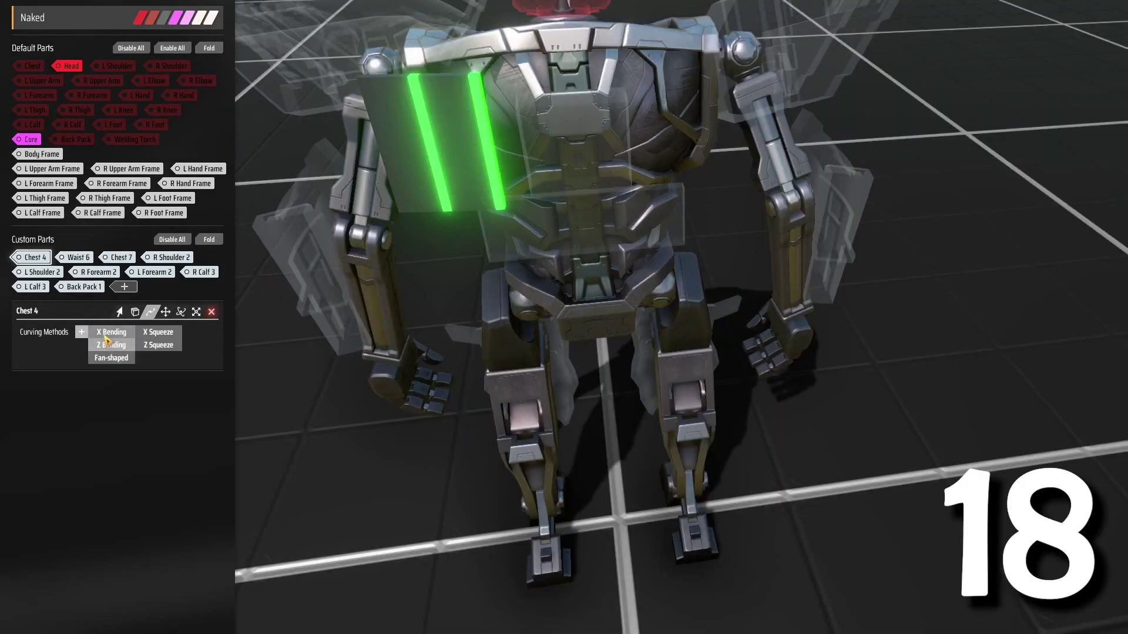
pyautogui.click(111, 358)
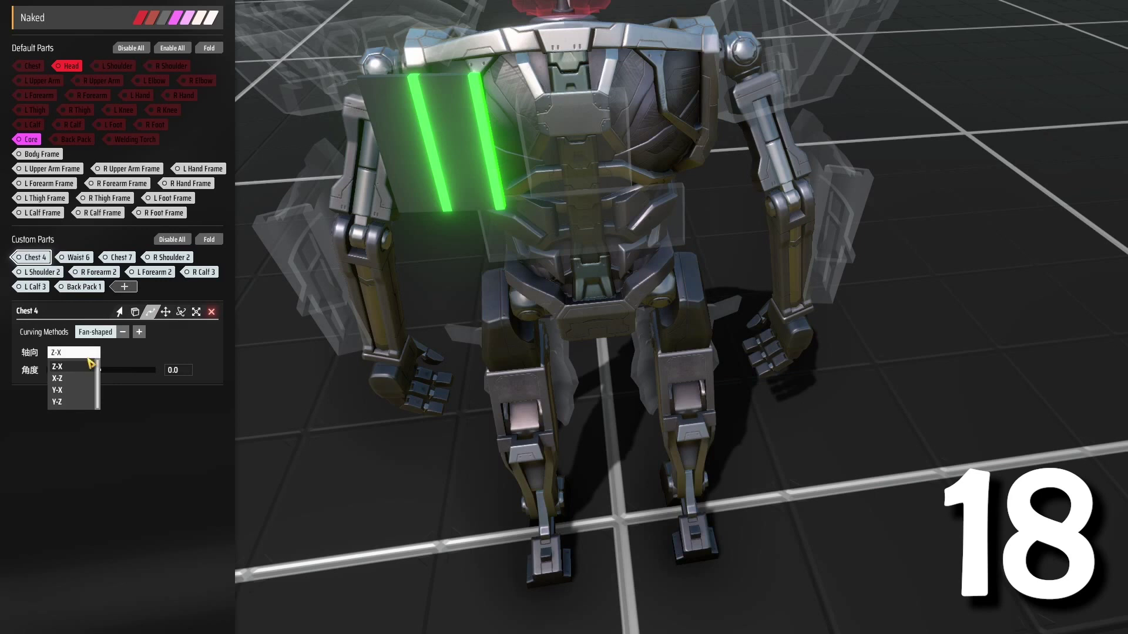
pyautogui.click(88, 367)
pyautogui.moveTo(115, 377); pyautogui.dragTo(96, 360)
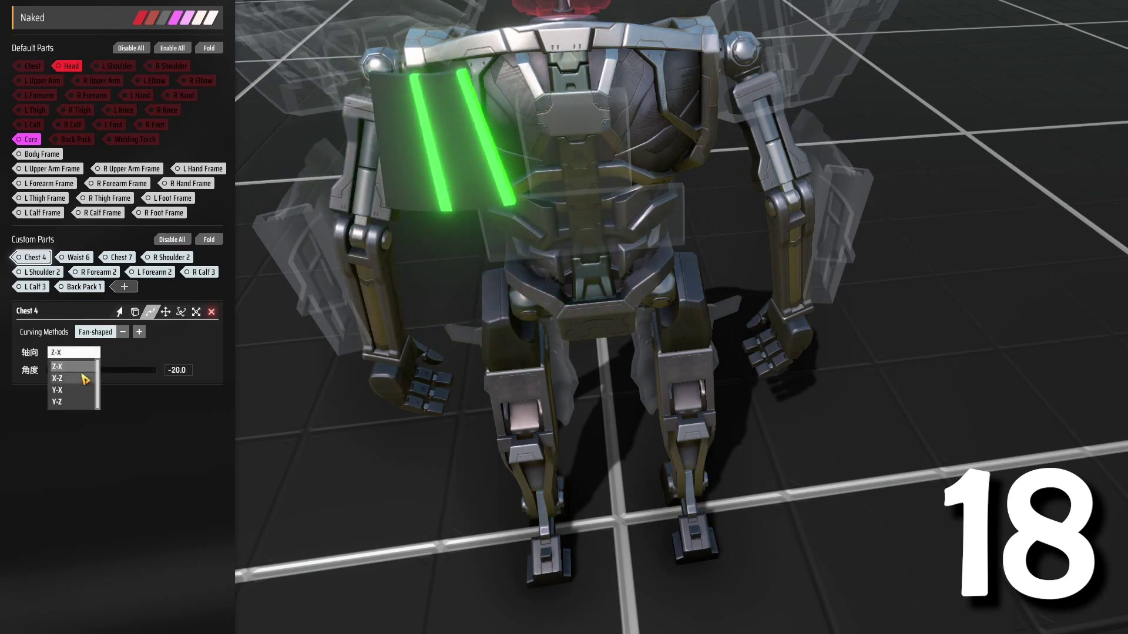
pyautogui.click(85, 378)
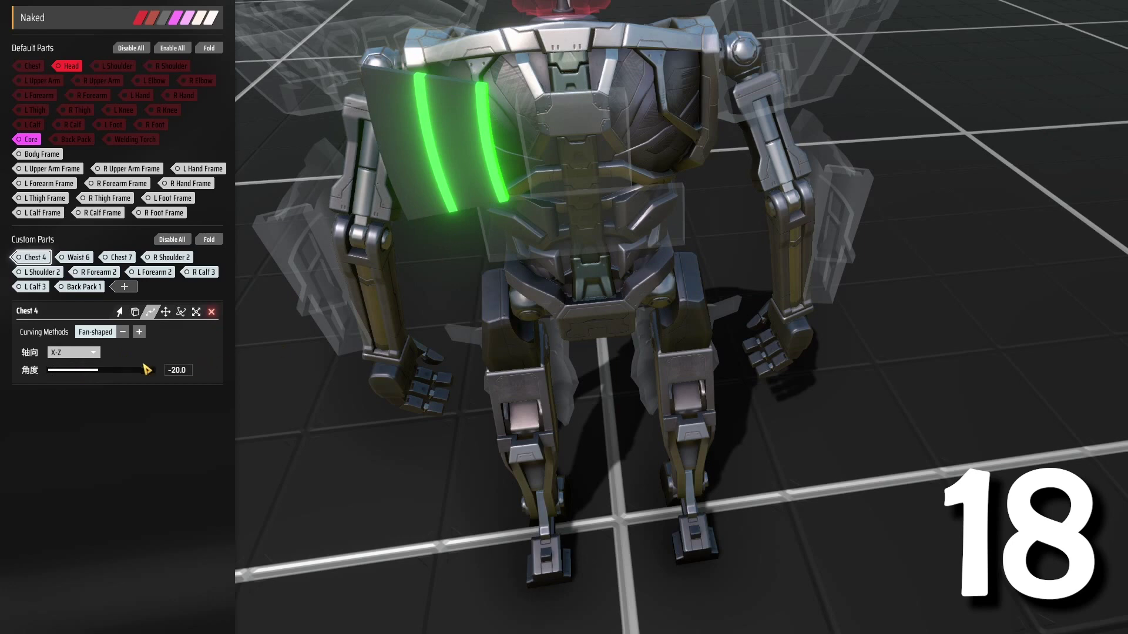
pyautogui.moveTo(123, 376); pyautogui.dragTo(167, 374)
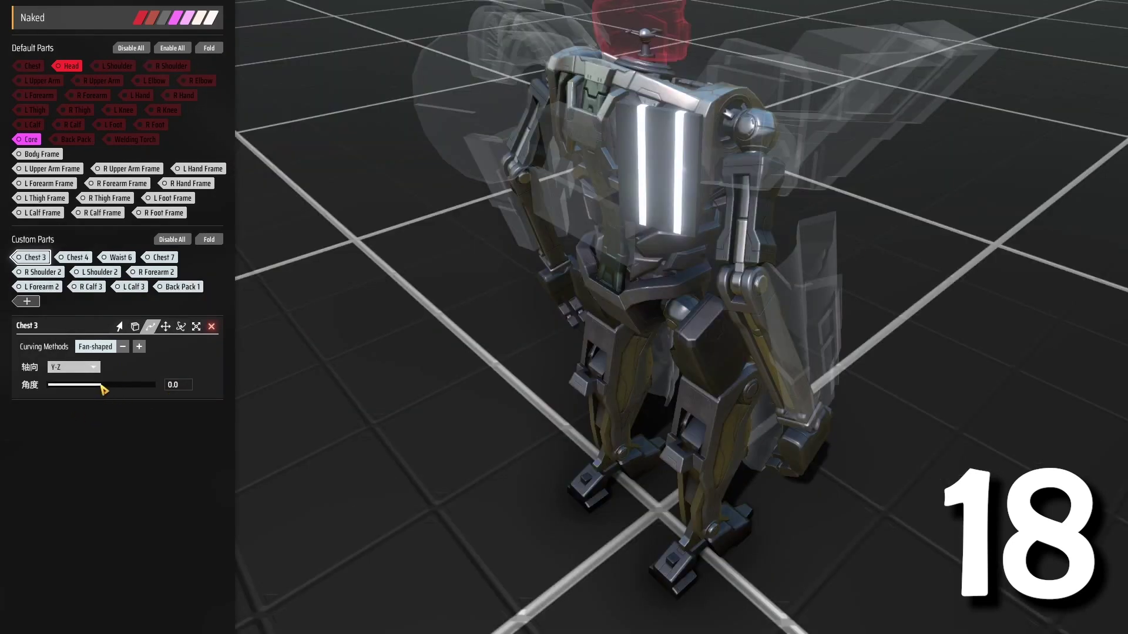
# Step: Set Chest 3's Fan-shaped angle to 360 on axis Y-Z to roll it into a cylinder, and reposition it toward the shoulder
pyautogui.moveTo(103, 389); pyautogui.dragTo(169, 406)
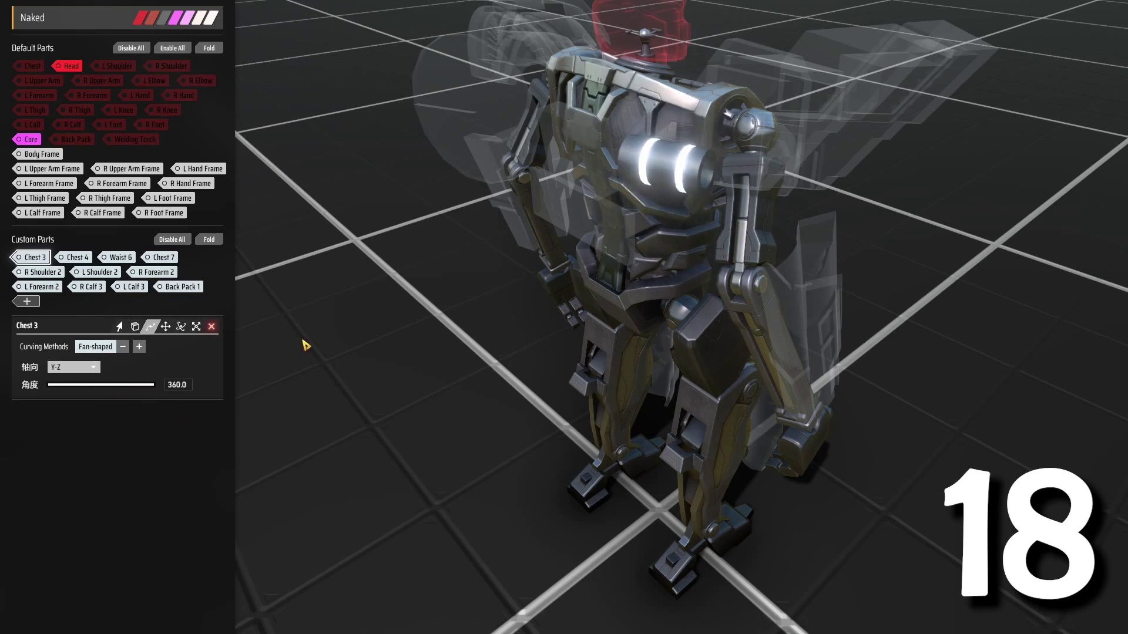
pyautogui.moveTo(654, 190)
pyautogui.mouseDown()
pyautogui.moveTo(676, 190)
pyautogui.moveTo(664, 188)
pyautogui.mouseUp()
pyautogui.press('e')
pyautogui.moveTo(637, 182); pyautogui.dragTo(294, 335)
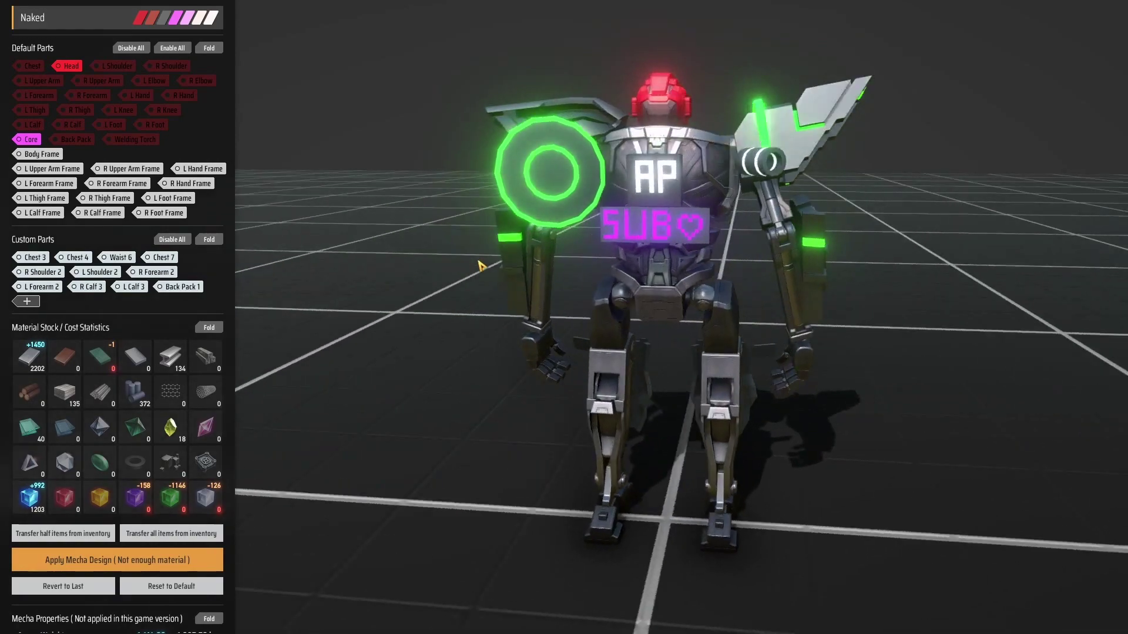
pyautogui.moveTo(502, 267); pyautogui.dragTo(459, 282)
pyautogui.scroll(5, 413, 277)
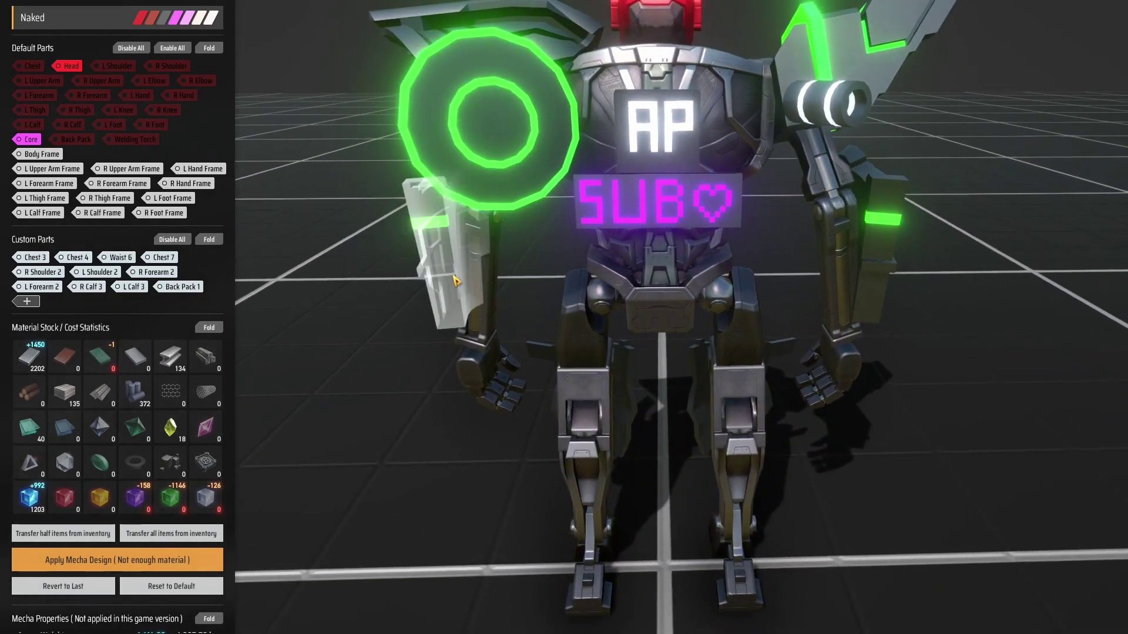